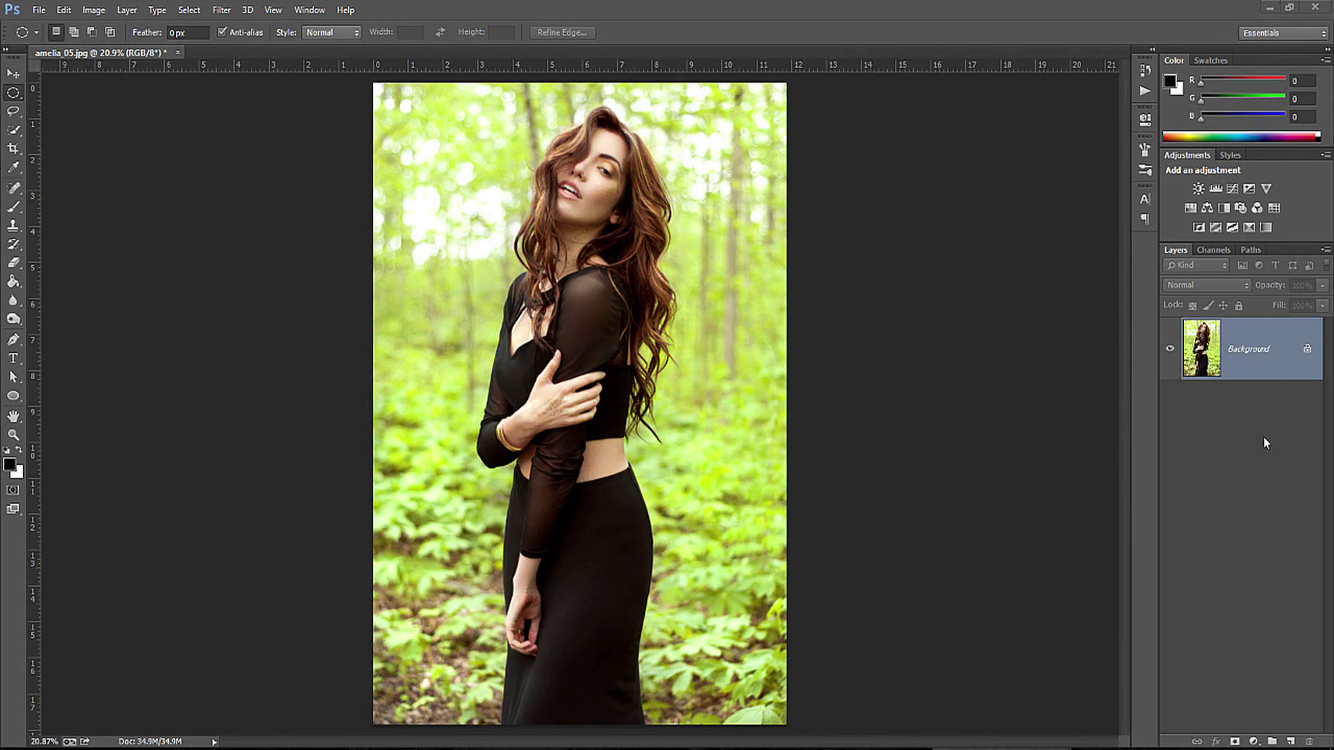
# Step: Duplicate the Background layer as 'Background copy' above the original
pyautogui.rightClick(1243, 348)
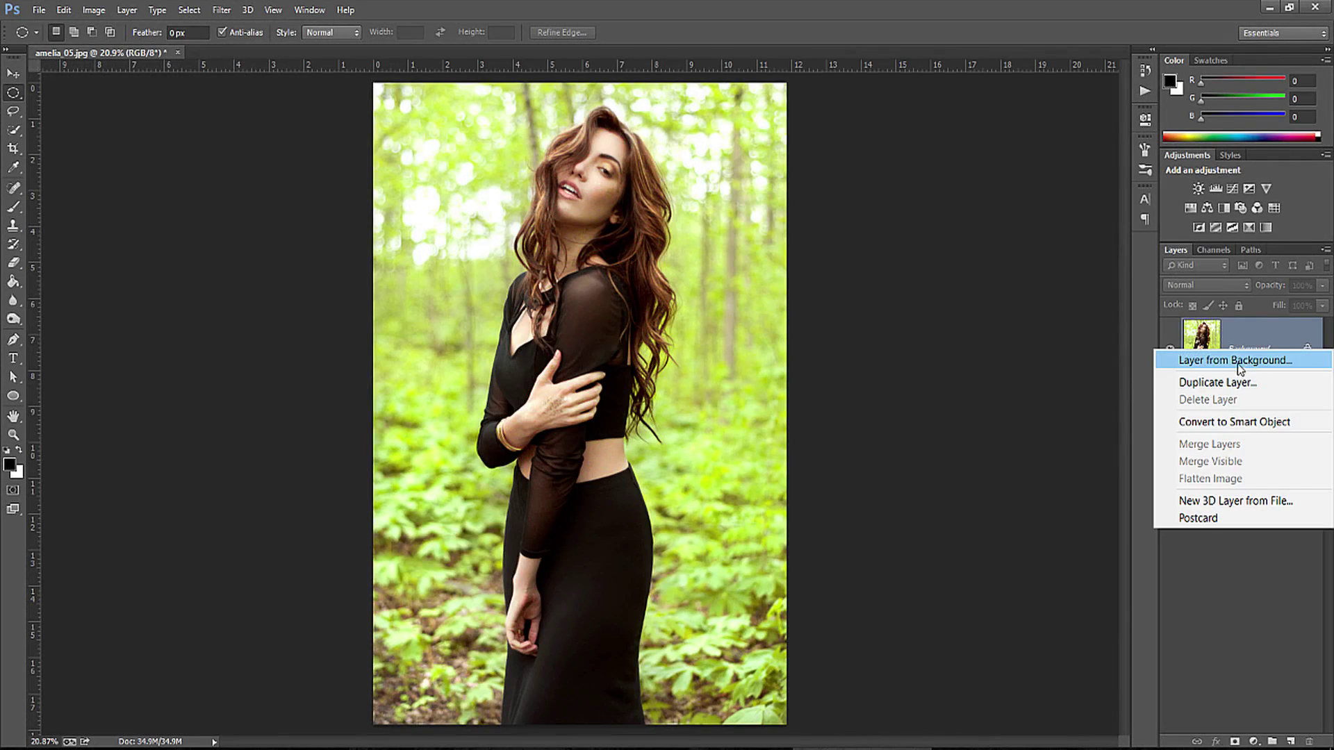
pyautogui.click(1217, 383)
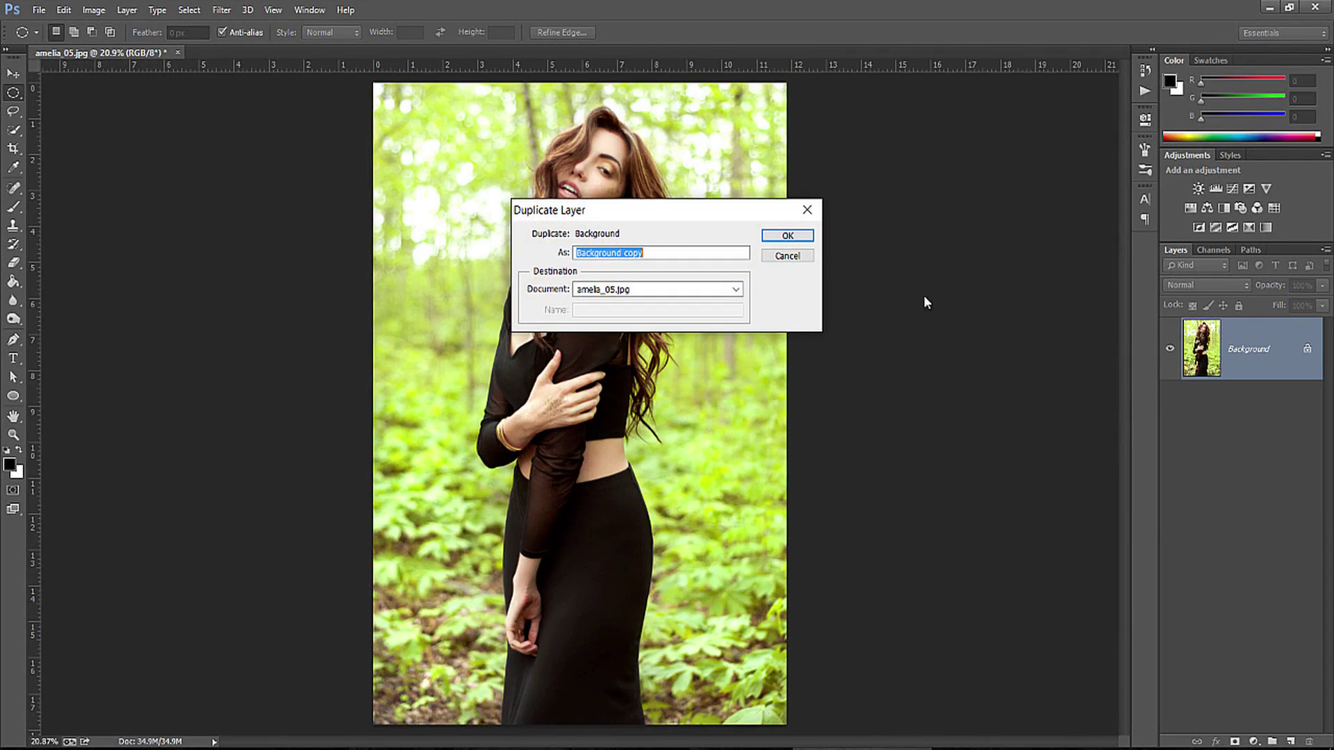
pyautogui.click(788, 237)
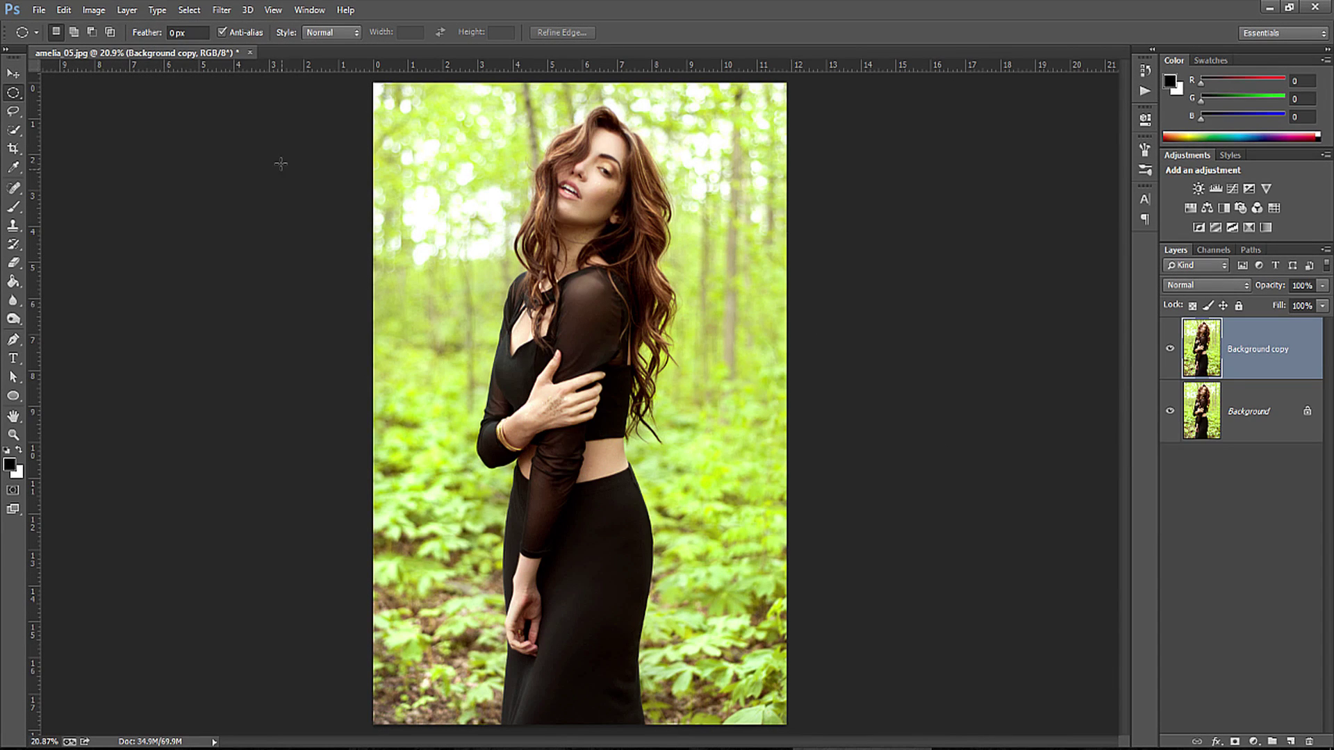
pyautogui.click(95, 10)
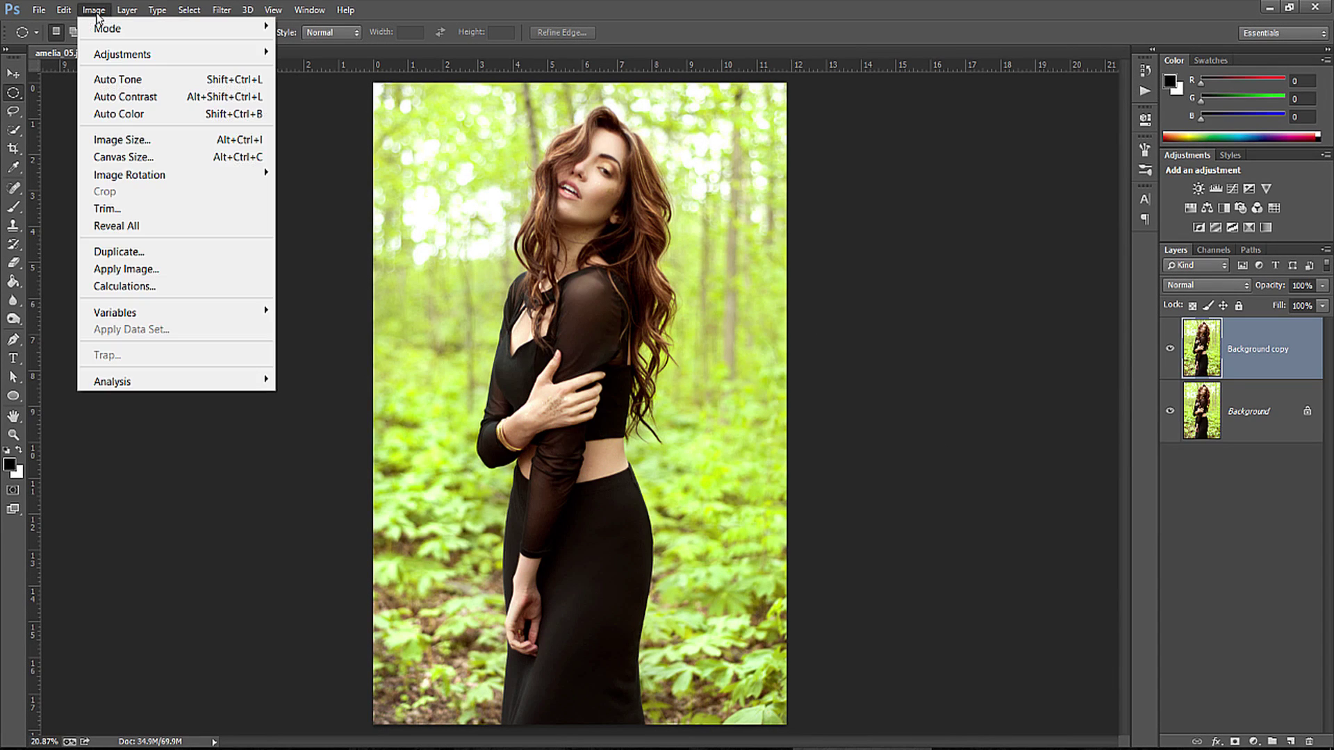
# Step: Apply Auto Tone and then Auto Color to the Background copy
pyautogui.click(166, 80)
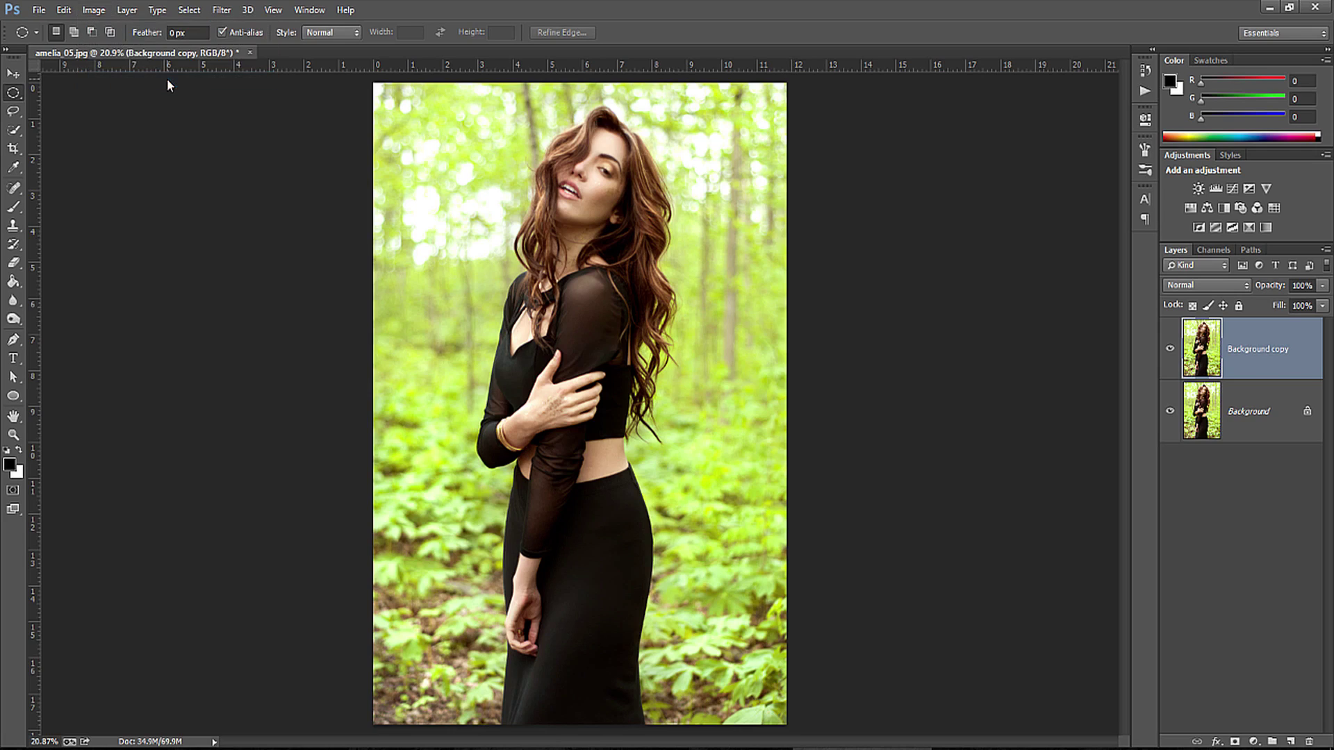
pyautogui.click(94, 11)
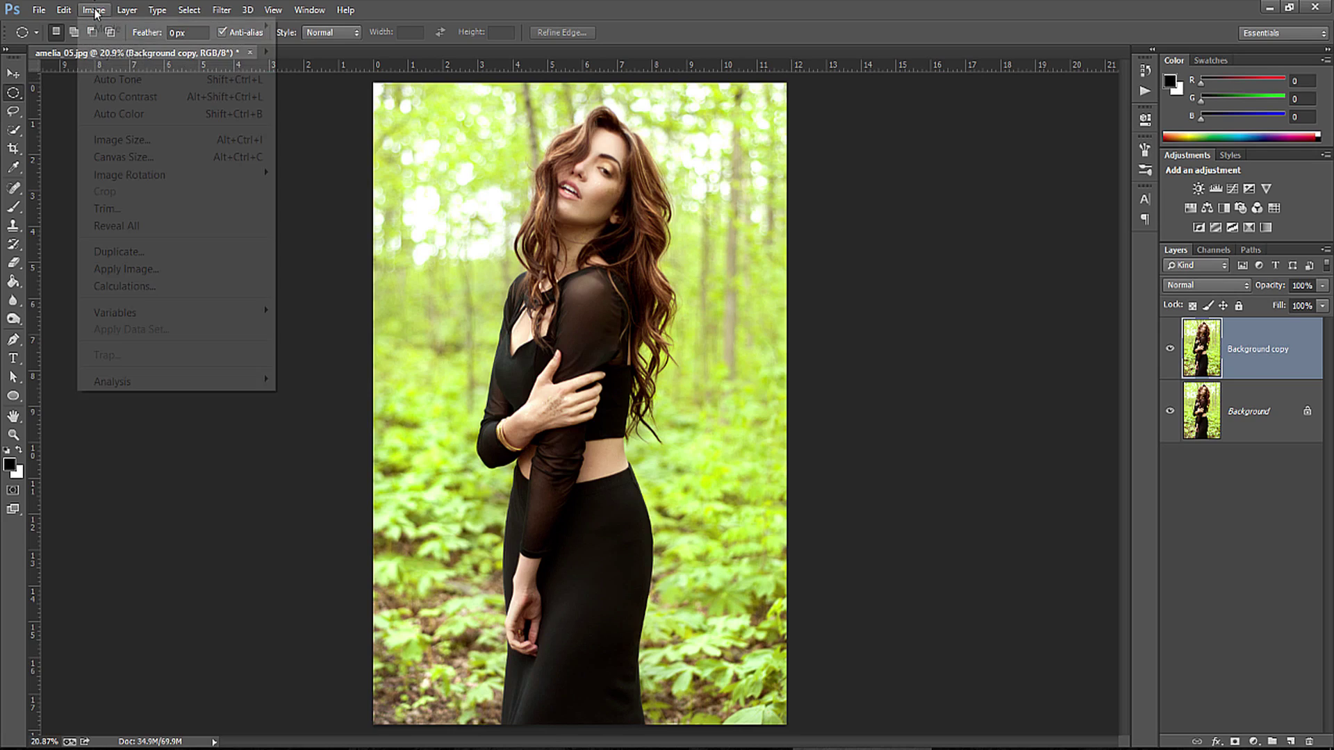
pyautogui.click(107, 117)
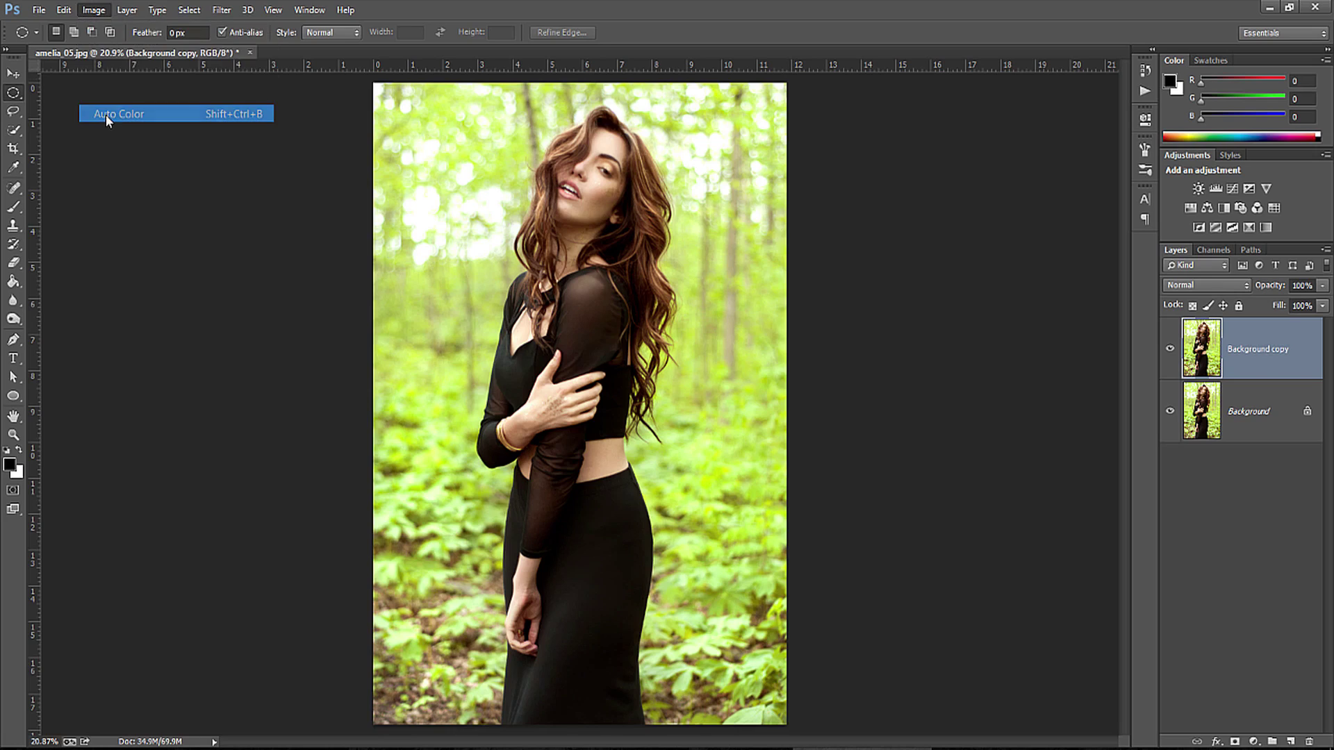
# Step: Add a Levels layer and tighten the Red, Green and Blue input sliders separately
pyautogui.click(1215, 189)
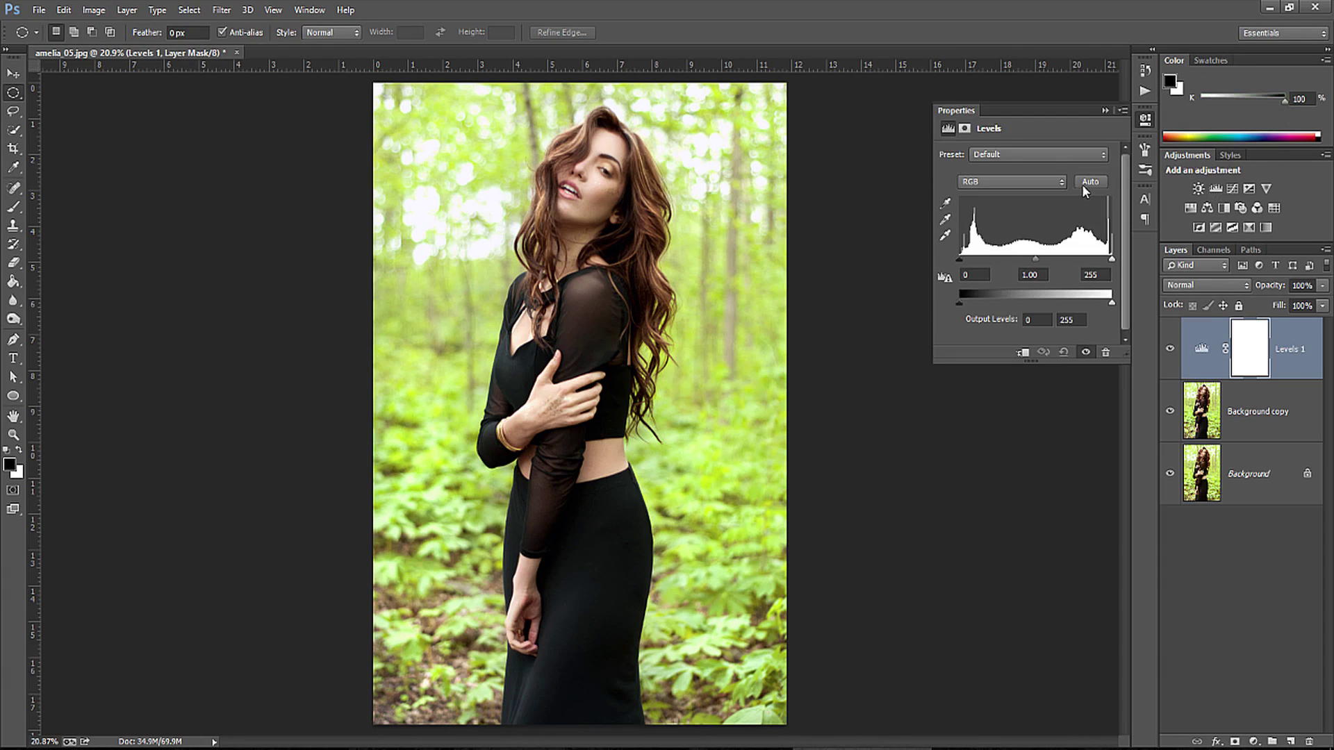
pyautogui.click(1048, 182)
pyautogui.click(1020, 212)
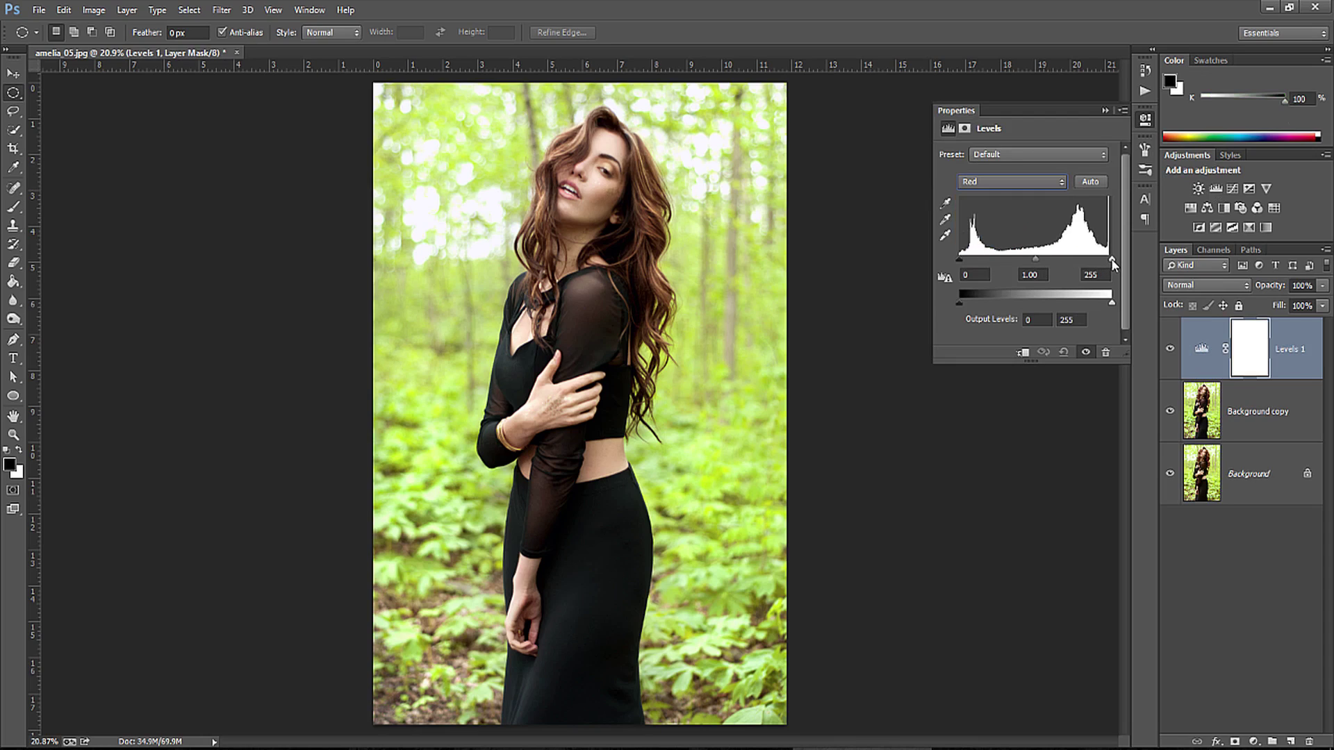
pyautogui.moveTo(1112, 262); pyautogui.dragTo(1111, 261)
pyautogui.click(1027, 182)
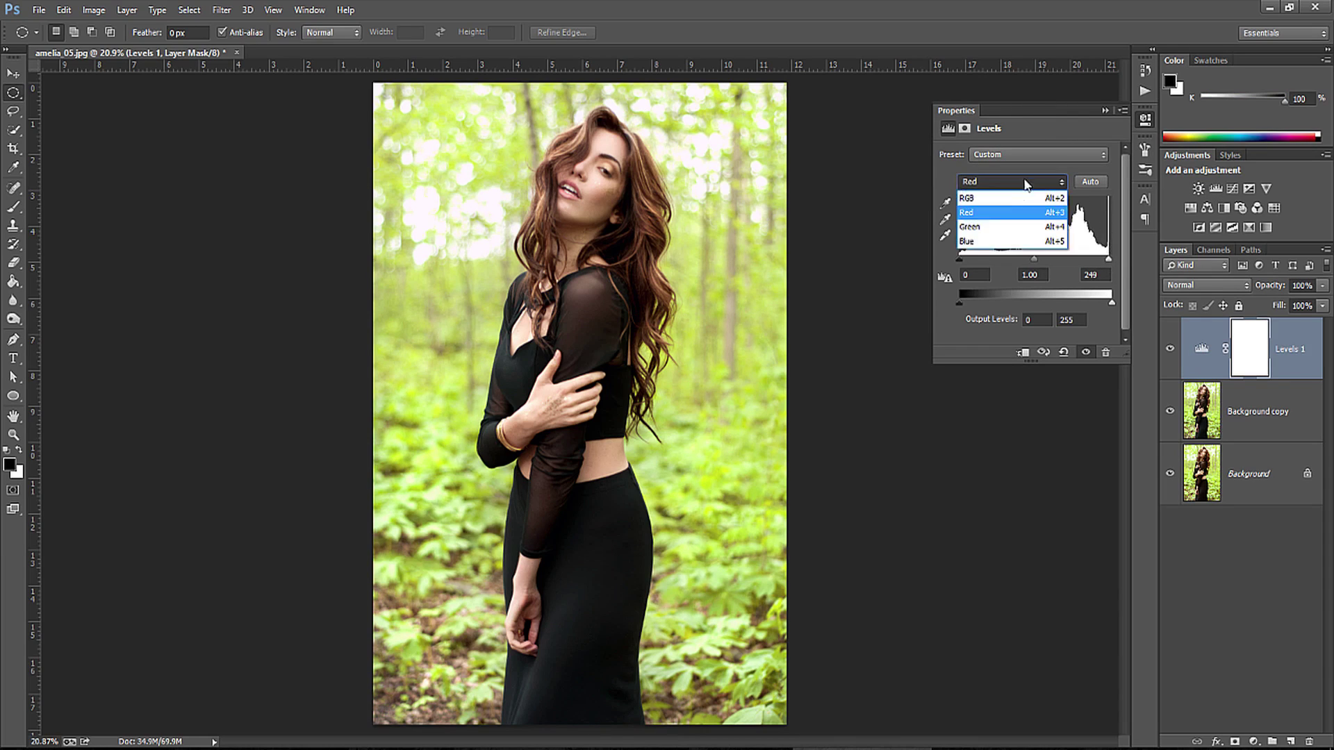
pyautogui.click(994, 223)
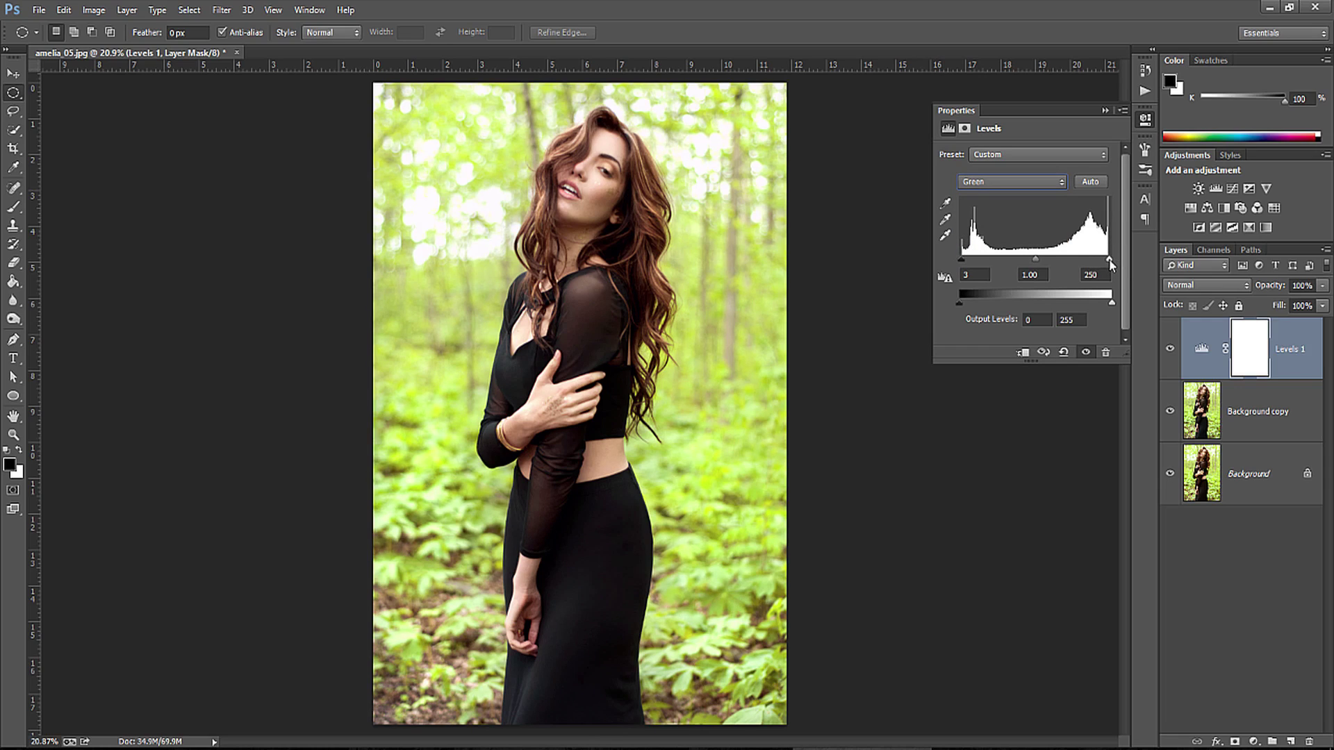
pyautogui.click(1040, 183)
pyautogui.click(994, 246)
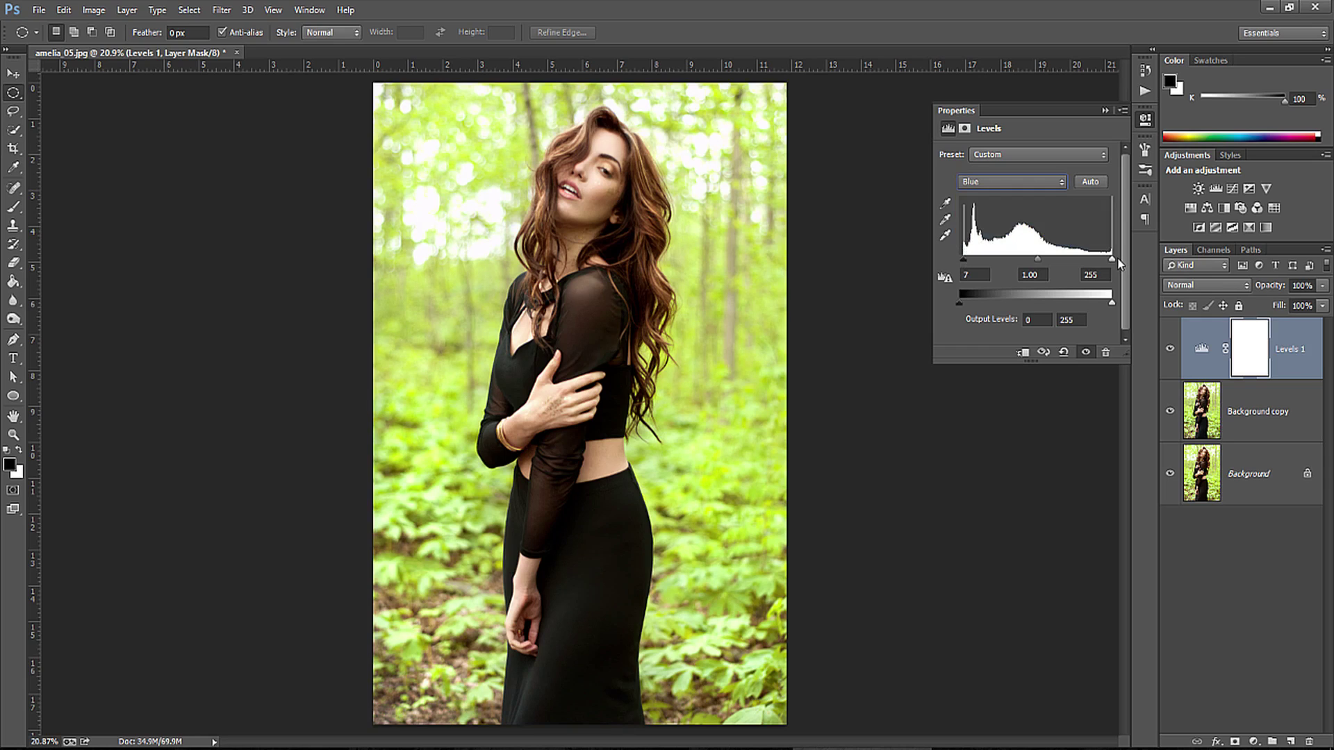
pyautogui.click(1169, 349)
pyautogui.click(1259, 740)
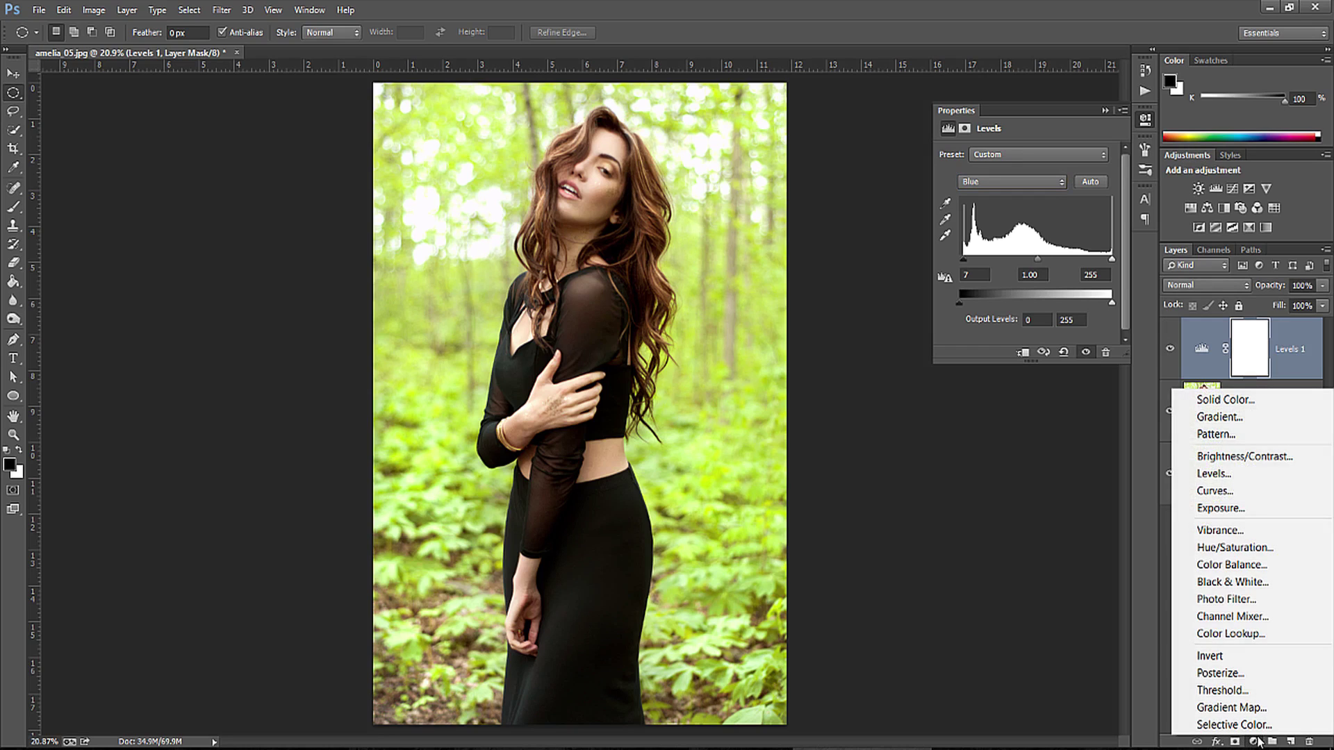
# Step: Add a Solid Color fill layer in a dark, slightly yellowish green
pyautogui.click(1226, 401)
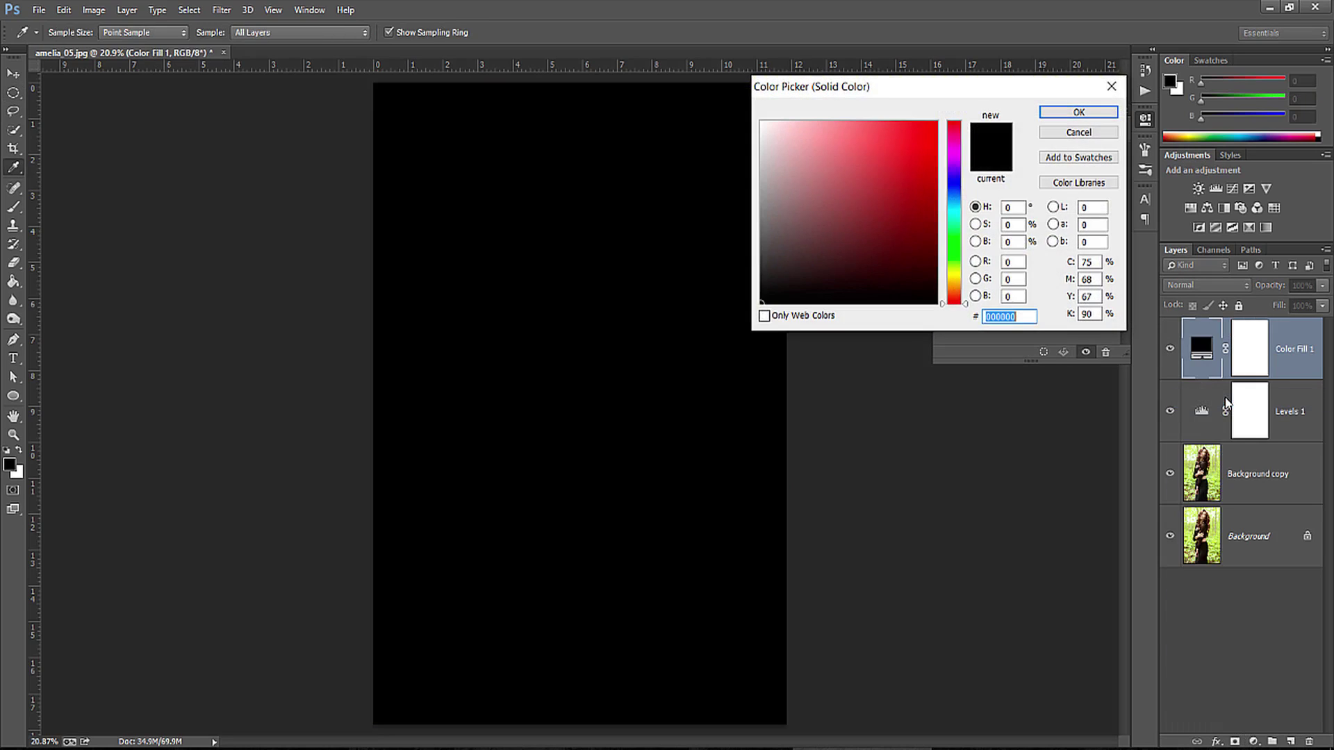
pyautogui.click(957, 239)
pyautogui.moveTo(957, 245); pyautogui.dragTo(958, 255)
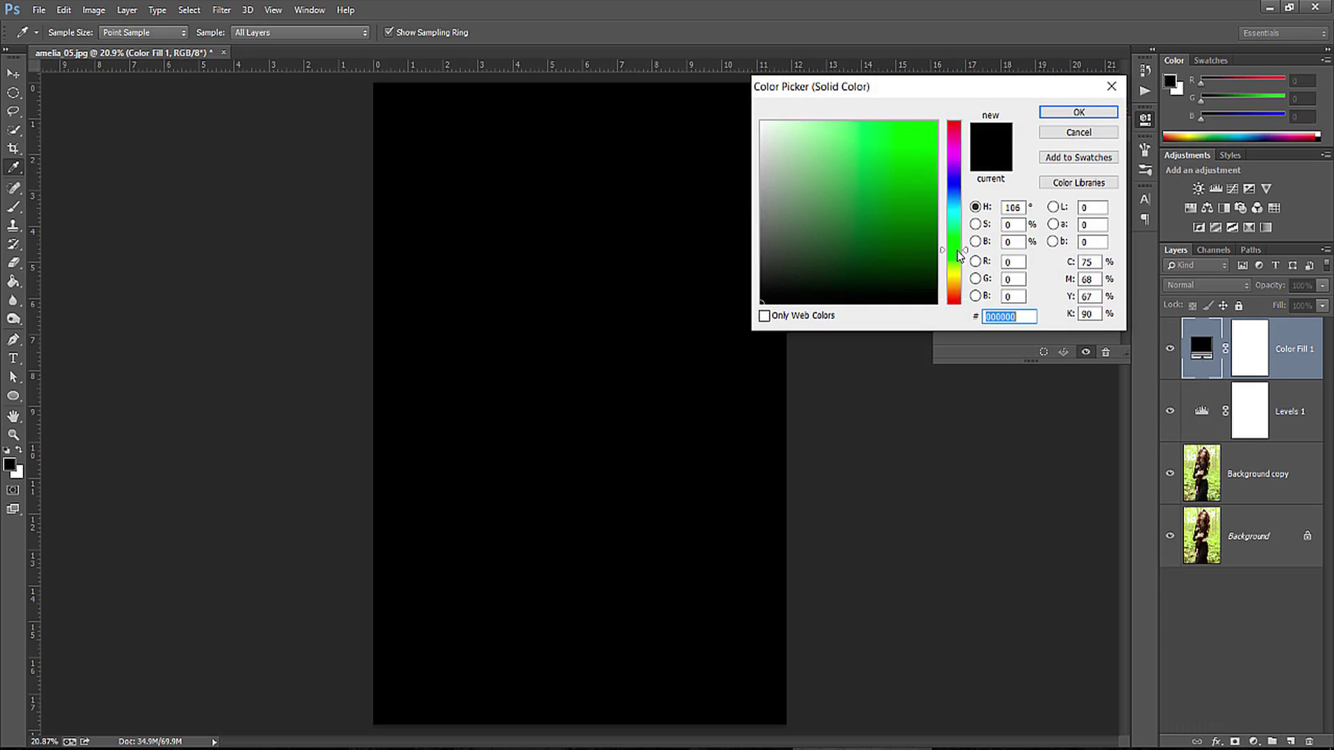
pyautogui.click(930, 230)
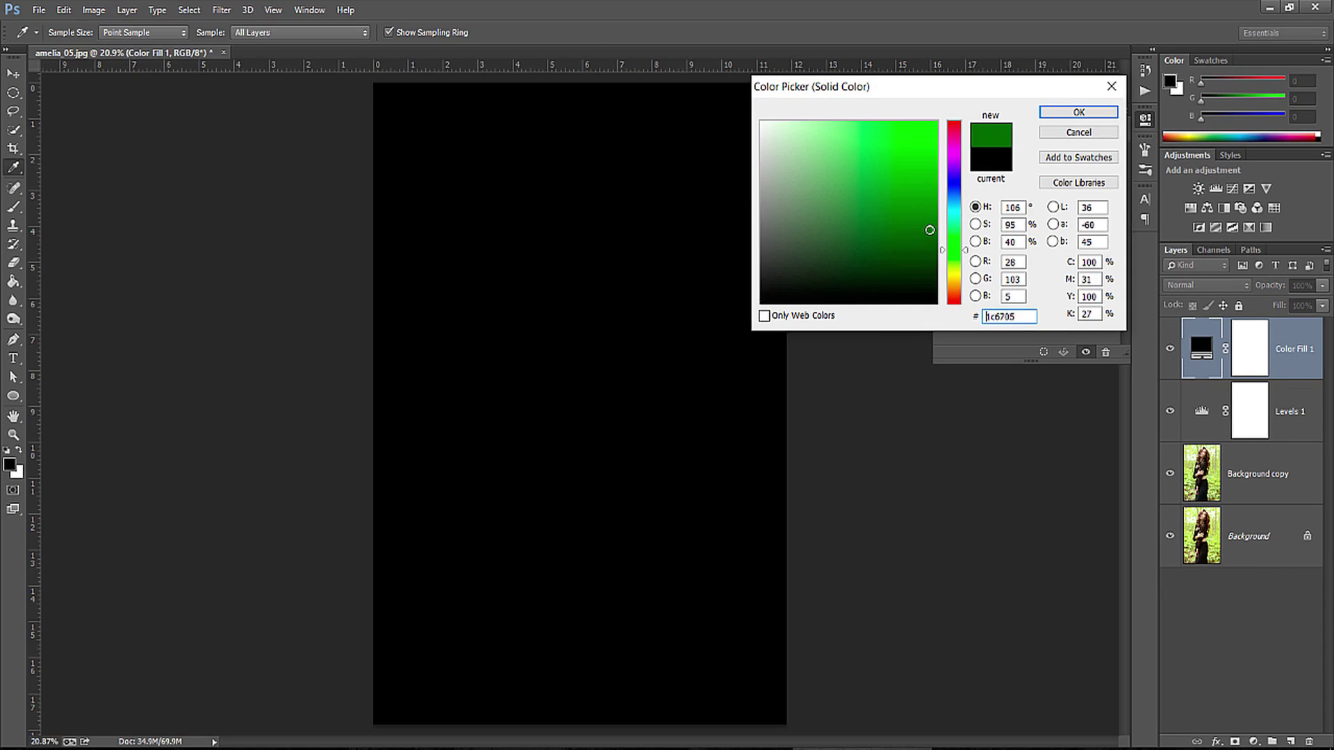
pyautogui.moveTo(933, 230)
pyautogui.mouseDown()
pyautogui.moveTo(933, 216)
pyautogui.moveTo(967, 243)
pyautogui.mouseUp()
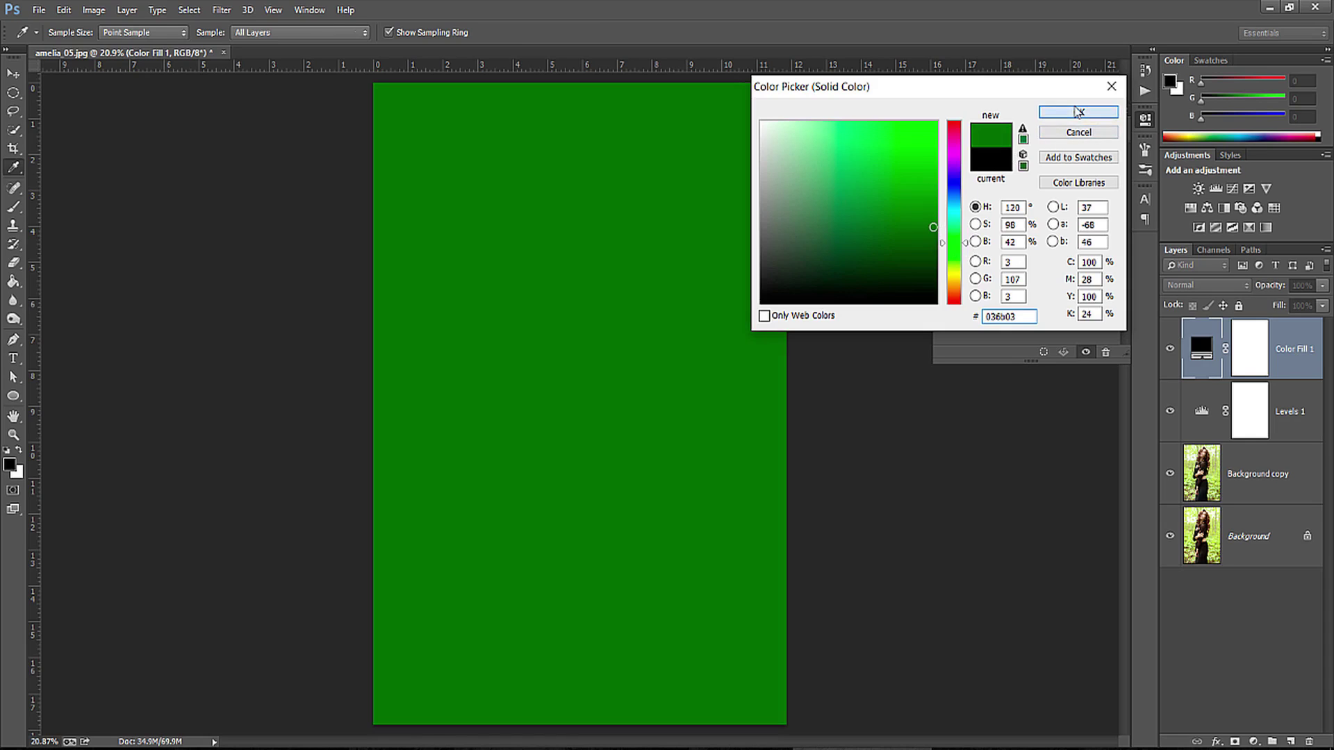
pyautogui.click(1077, 112)
pyautogui.click(1194, 285)
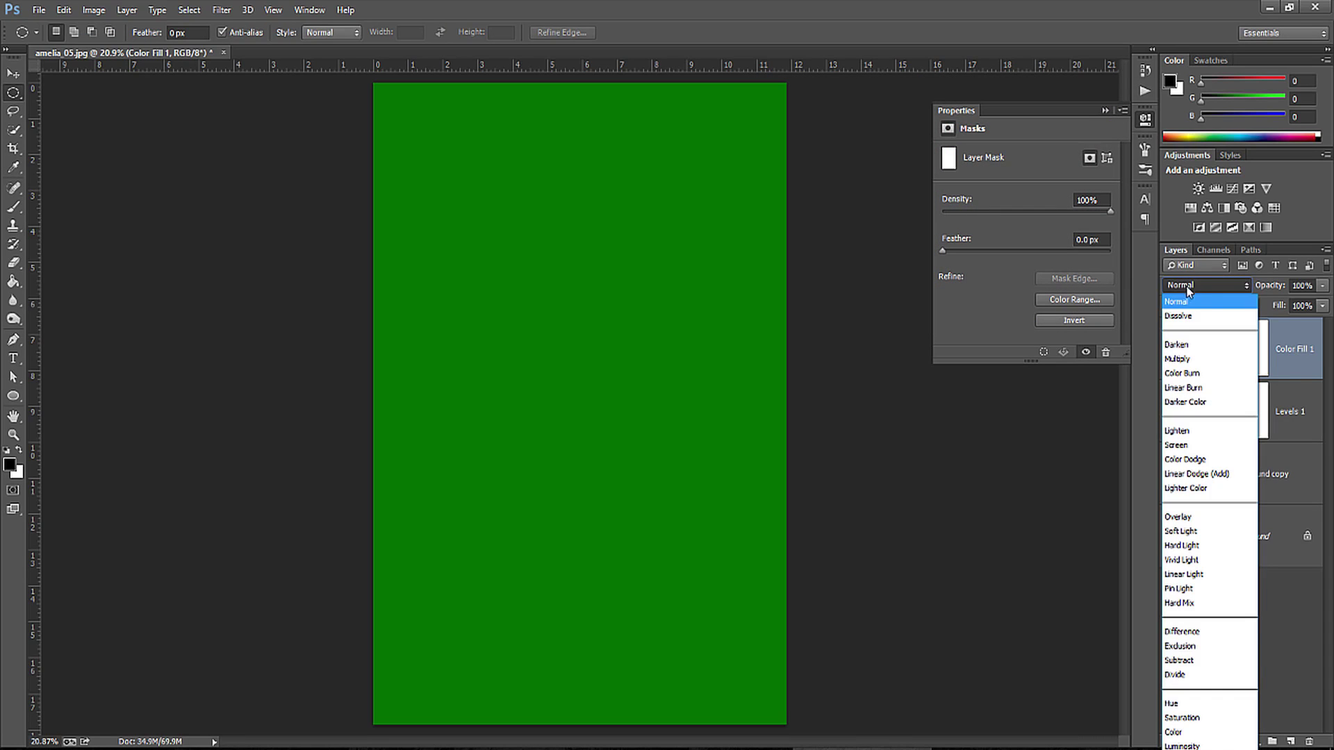
# Step: Set the green fill to Color blend mode at 20% opacity, targeting its mask
pyautogui.click(1202, 731)
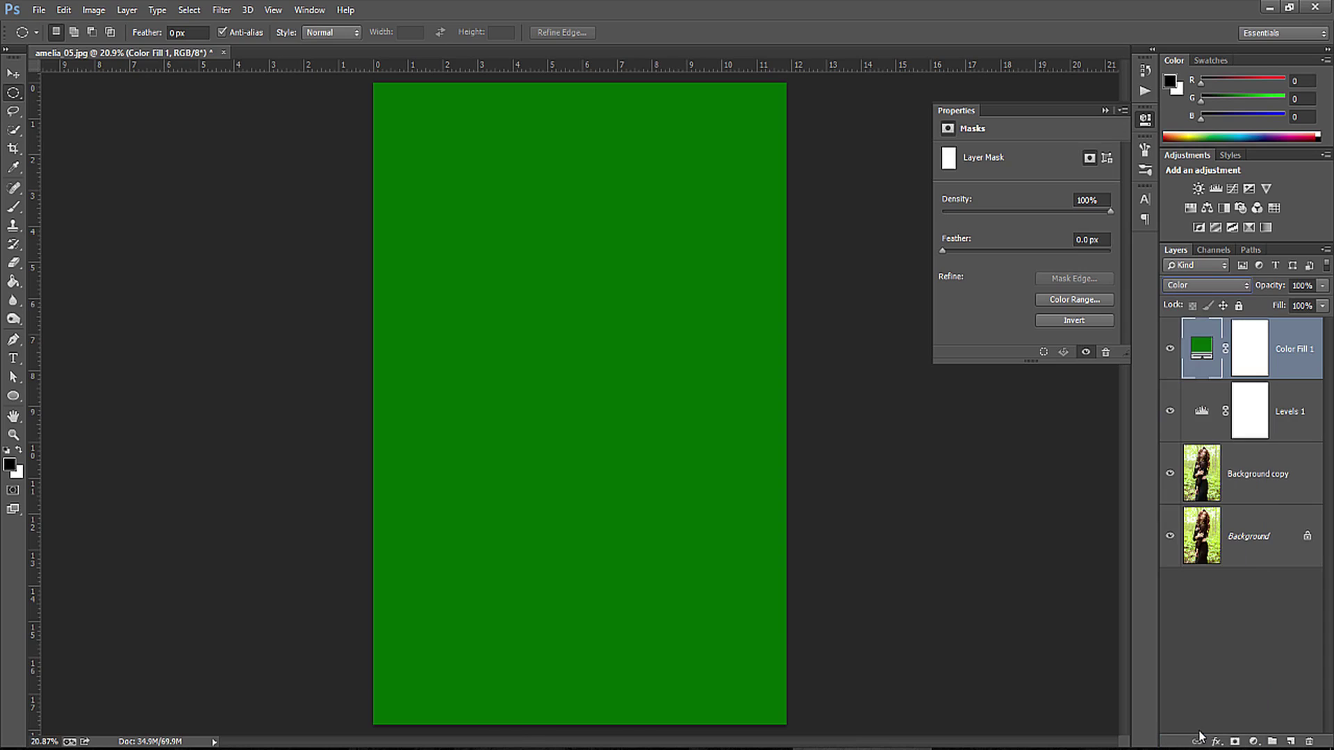
pyautogui.click(1300, 285)
pyautogui.write('20')
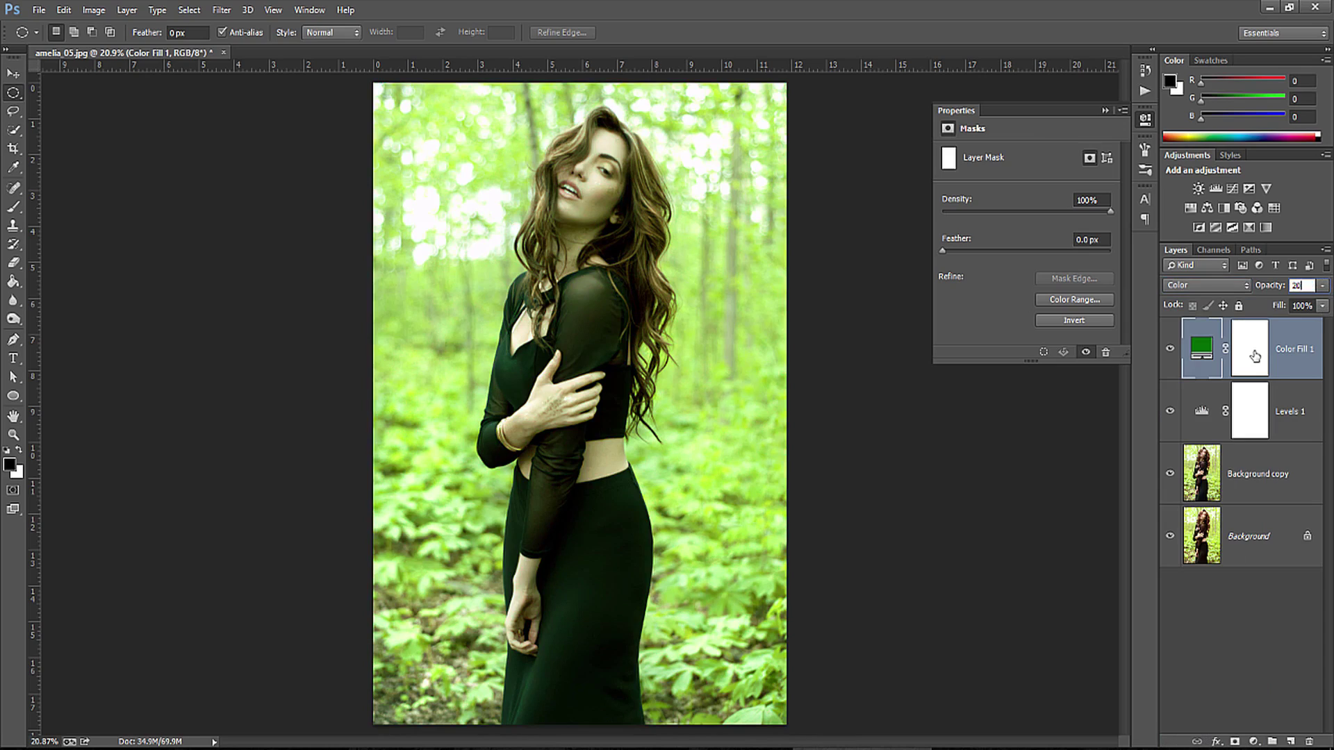
pyautogui.click(1255, 356)
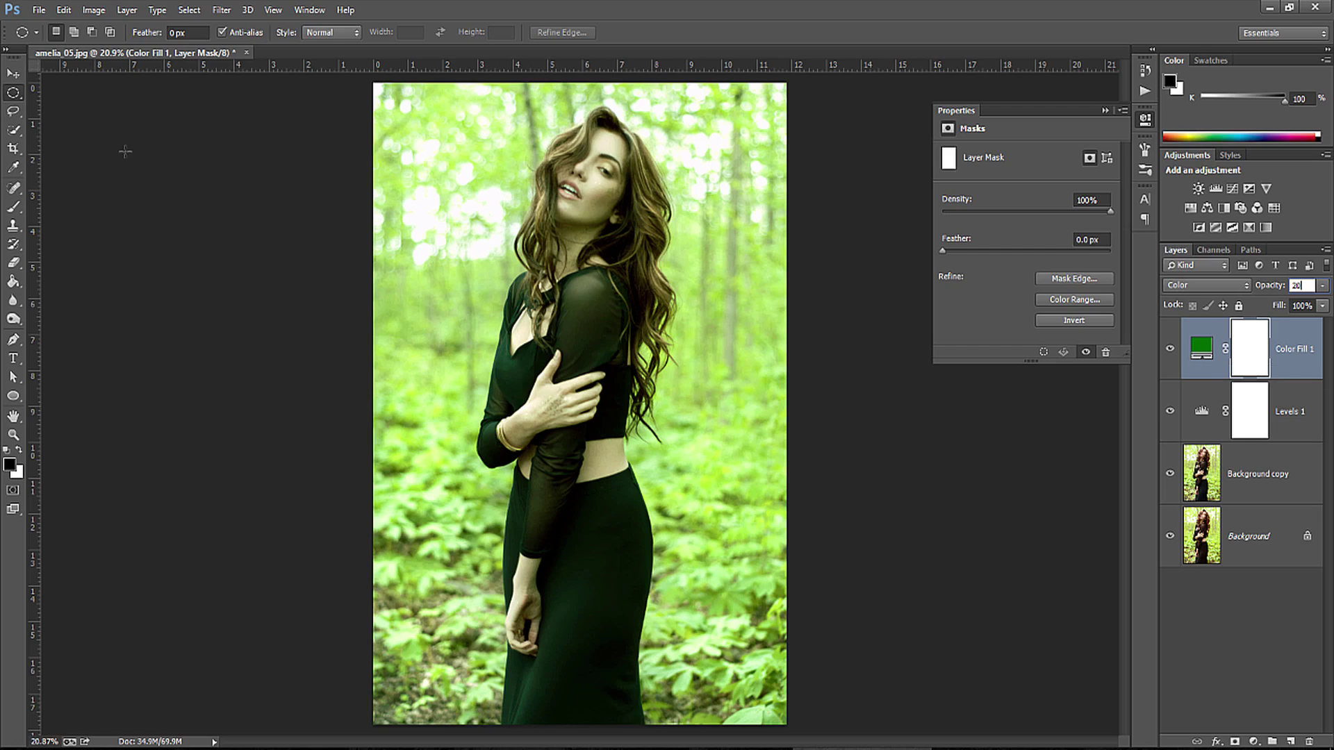
pyautogui.click(12, 210)
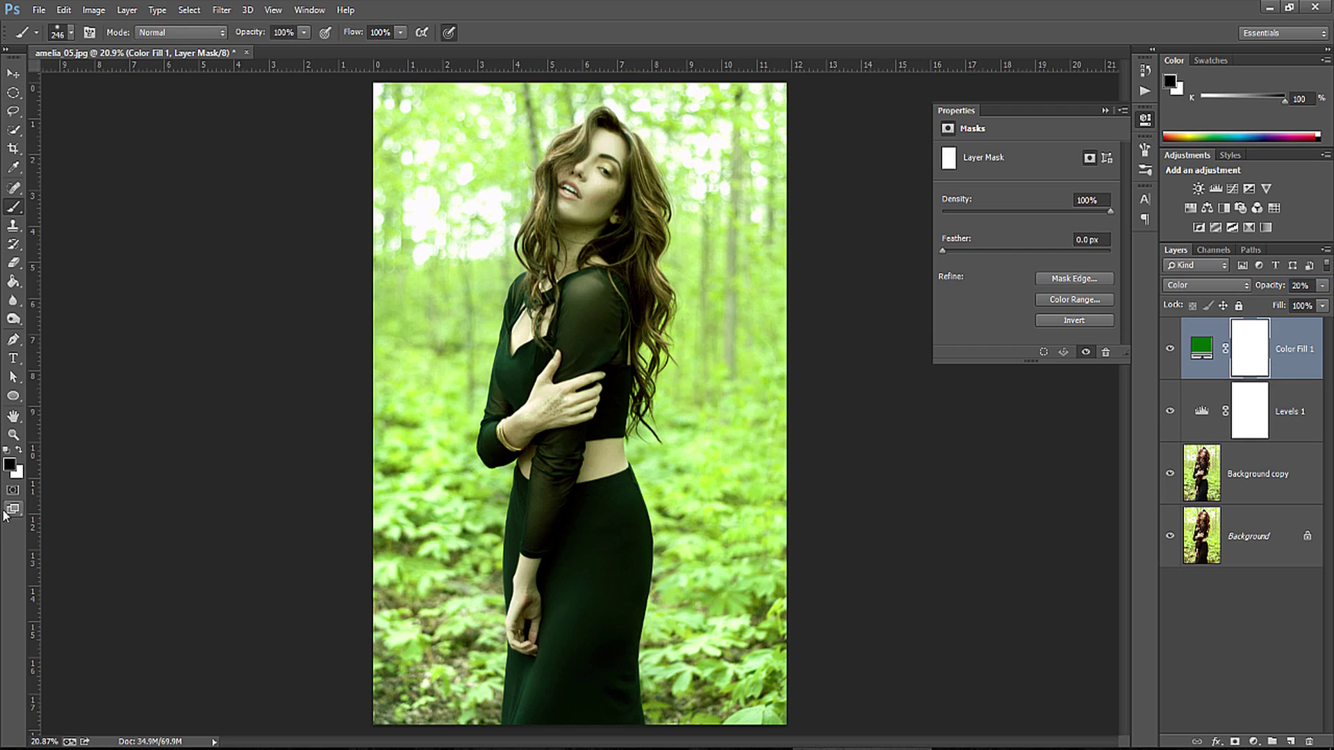
# Step: Paint black on the fill mask over the woman's face, hair, shoulder, arms and waist
pyautogui.click(10, 464)
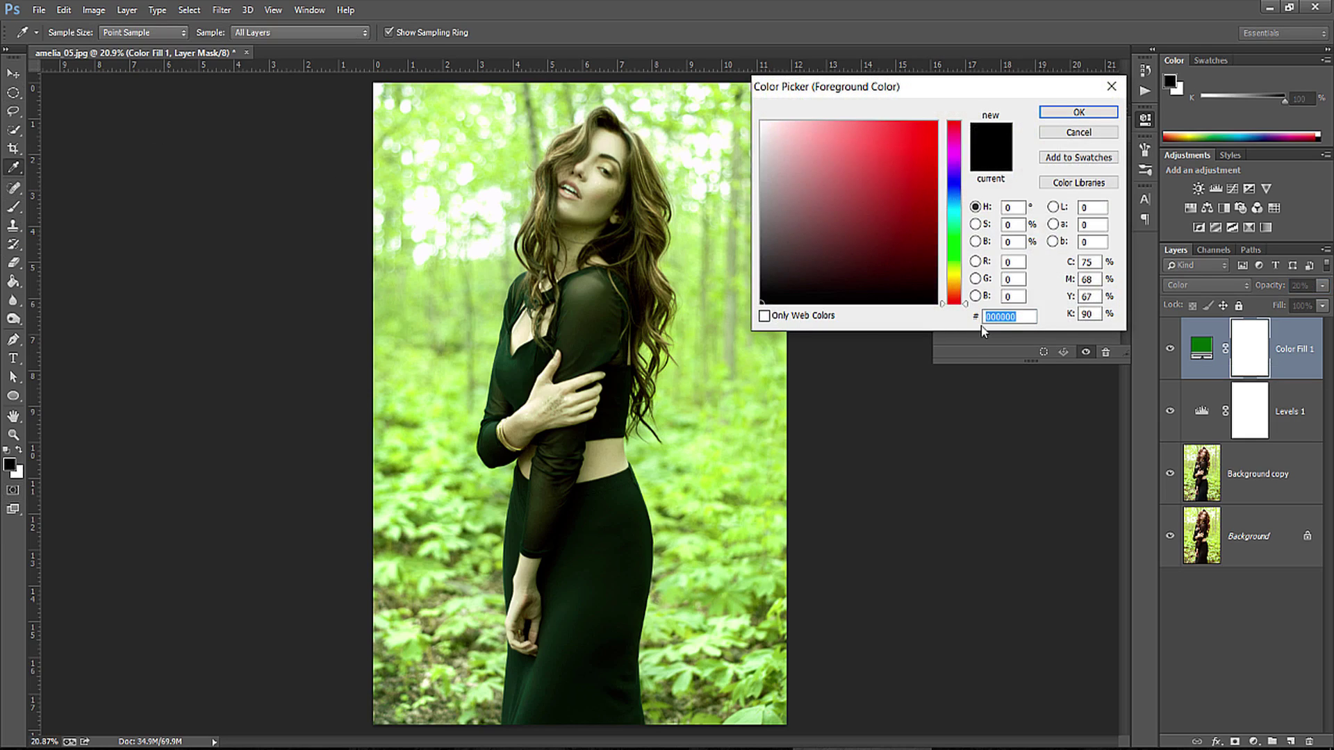
pyautogui.click(1110, 112)
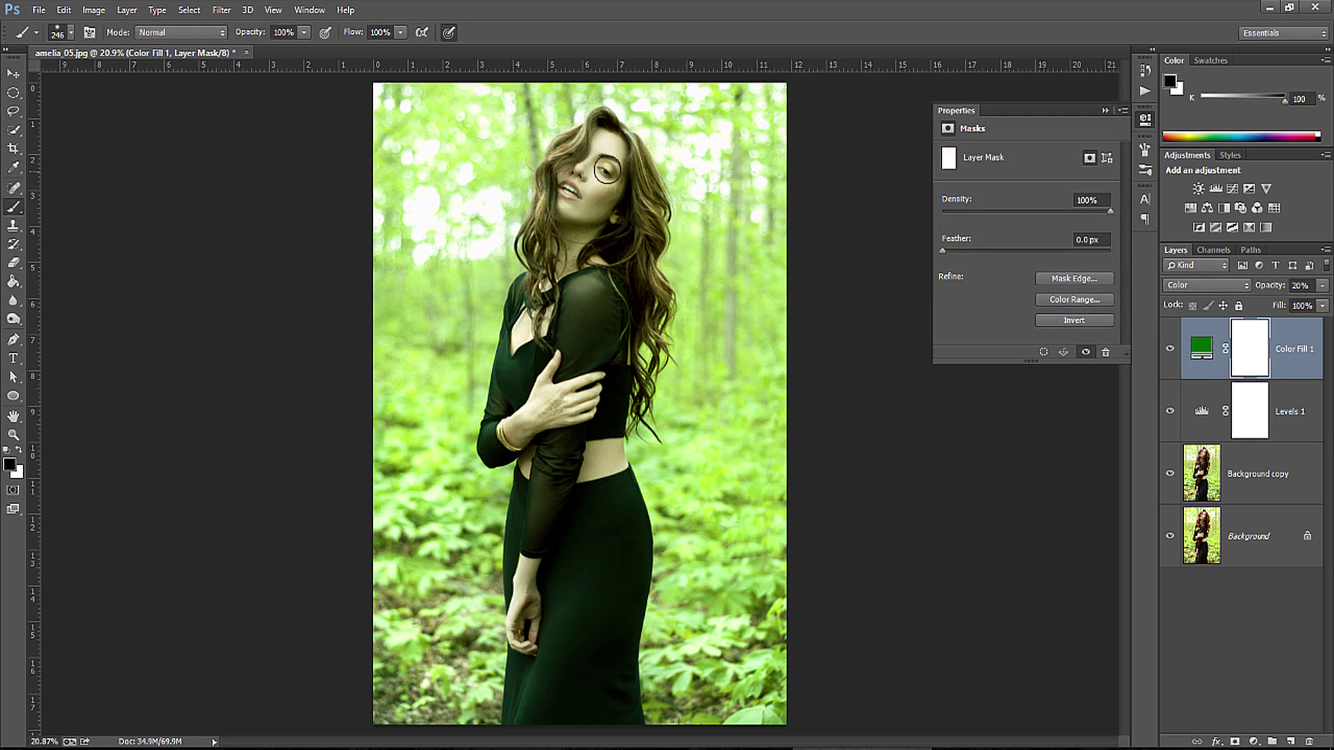
pyautogui.moveTo(614, 163)
pyautogui.mouseDown()
pyautogui.moveTo(594, 134)
pyautogui.moveTo(610, 124)
pyautogui.mouseUp()
pyautogui.moveTo(605, 191)
pyautogui.mouseDown()
pyautogui.moveTo(642, 237)
pyautogui.moveTo(640, 337)
pyautogui.moveTo(577, 273)
pyautogui.moveTo(582, 165)
pyautogui.moveTo(528, 246)
pyautogui.moveTo(549, 254)
pyautogui.moveTo(588, 144)
pyautogui.moveTo(587, 277)
pyautogui.mouseUp()
pyautogui.moveTo(589, 211)
pyautogui.mouseDown()
pyautogui.moveTo(519, 327)
pyautogui.moveTo(525, 306)
pyautogui.moveTo(506, 427)
pyautogui.moveTo(577, 400)
pyautogui.moveTo(522, 425)
pyautogui.moveTo(566, 319)
pyautogui.moveTo(639, 288)
pyautogui.moveTo(644, 376)
pyautogui.moveTo(634, 343)
pyautogui.mouseUp()
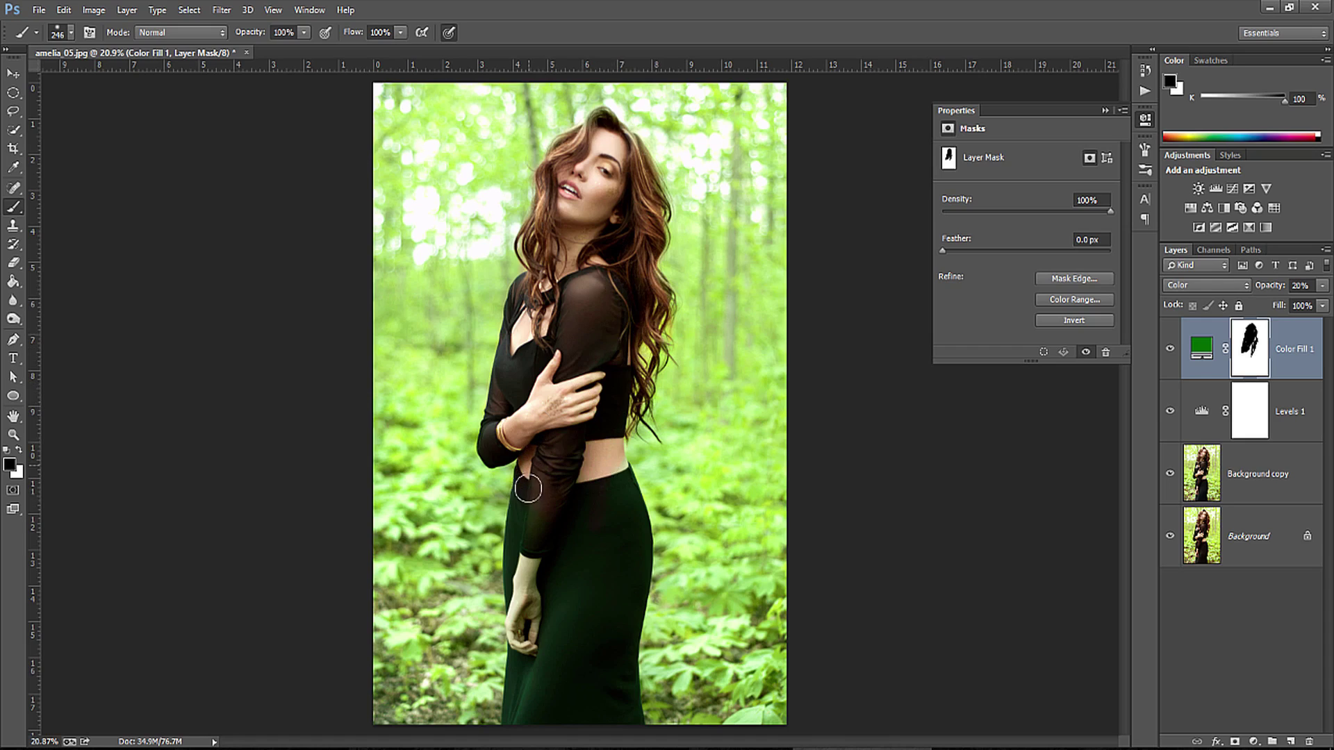
pyautogui.moveTo(514, 554); pyautogui.dragTo(624, 478)
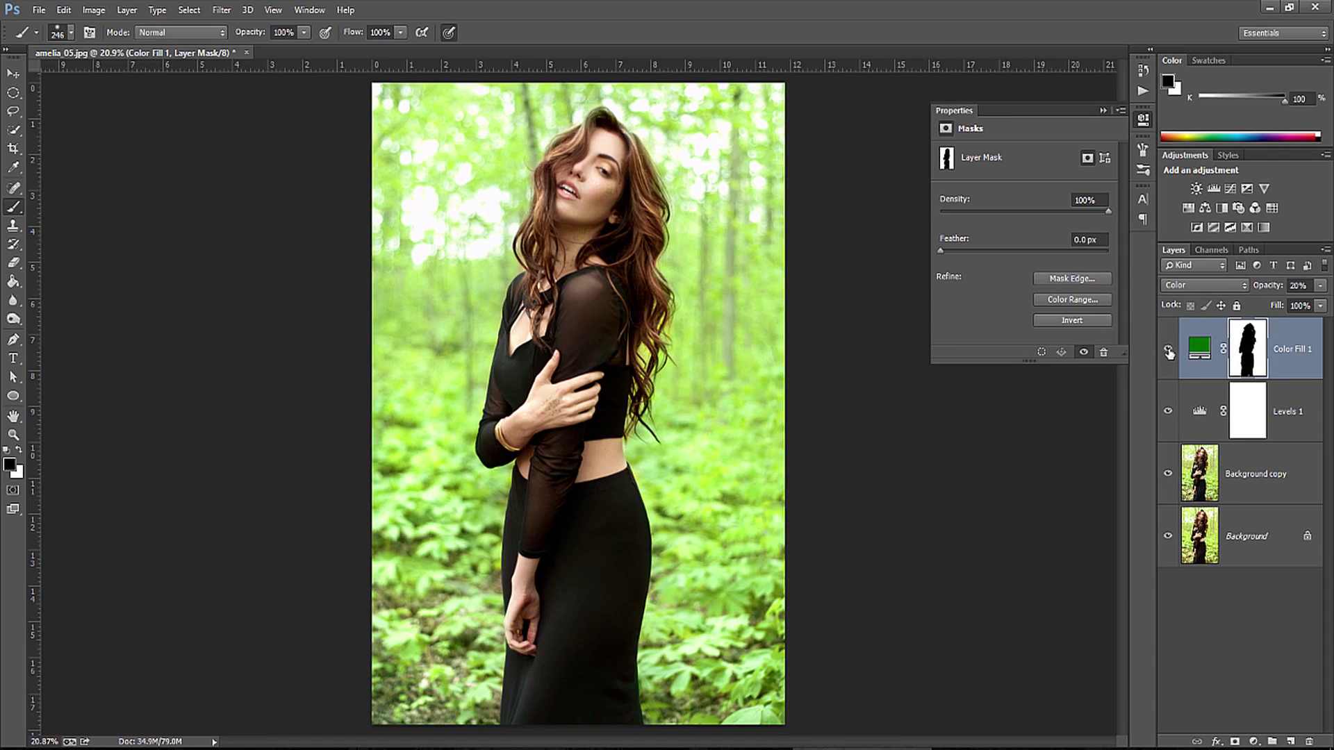
pyautogui.click(1168, 349)
# Step: Add a Curves layer with a midtone point lifted up and left to brighten everything
pyautogui.click(1230, 188)
pyautogui.moveTo(1038, 259); pyautogui.dragTo(1020, 247)
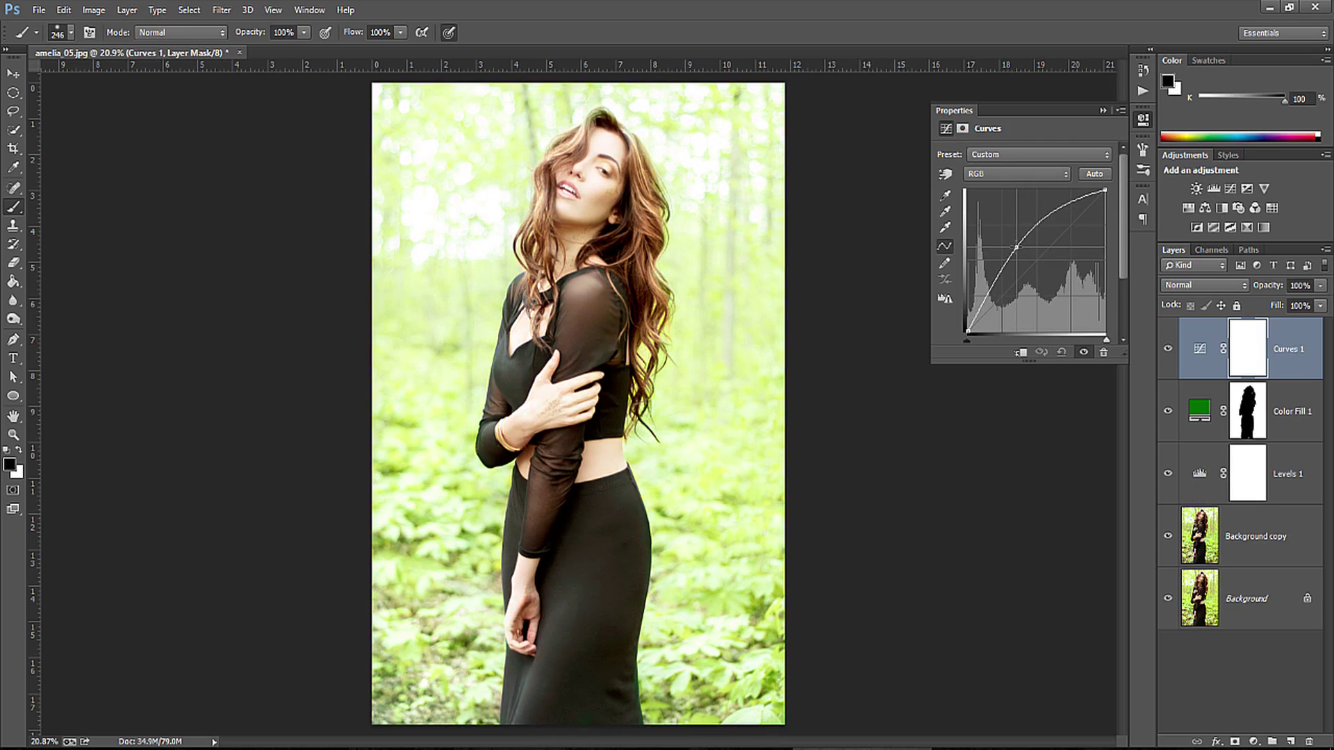
pyautogui.moveTo(1019, 246); pyautogui.dragTo(1012, 245)
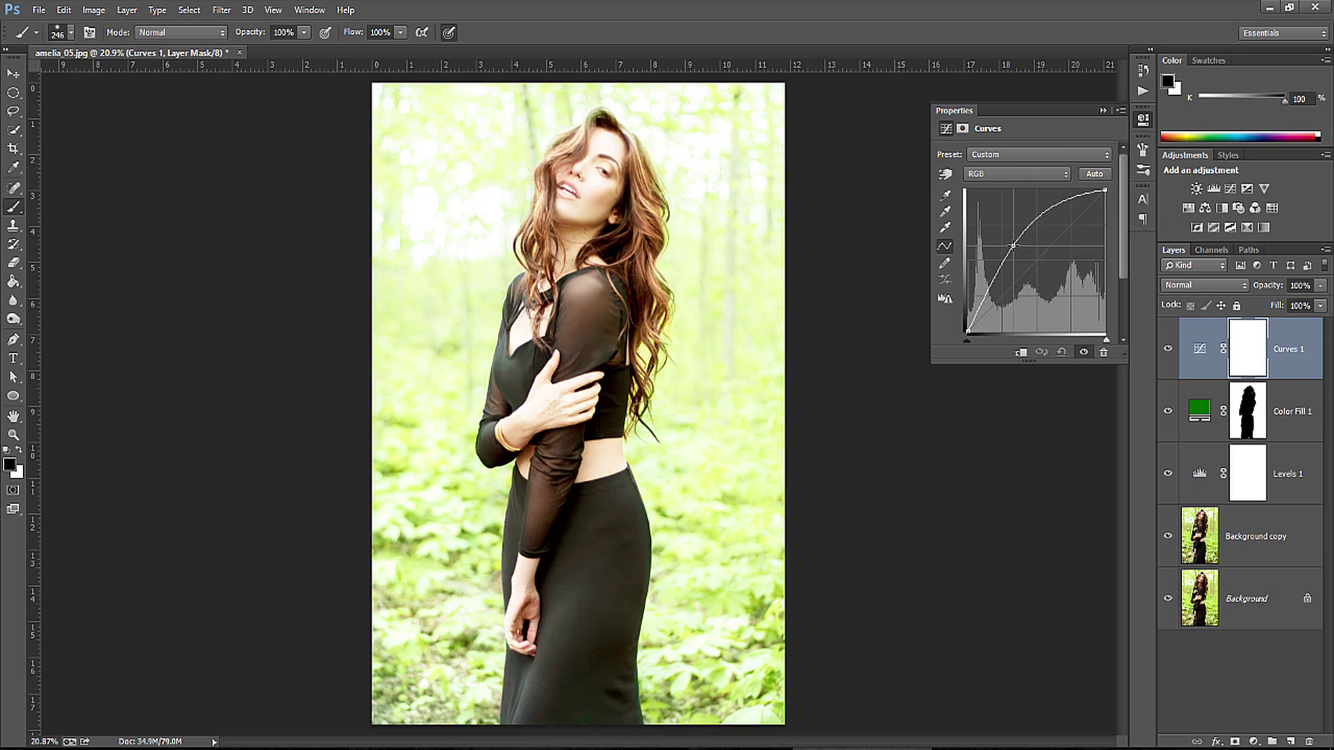
# Step: Fill the Curves 1 mask with an inverted copy of the image via Apply Image
pyautogui.click(1246, 347)
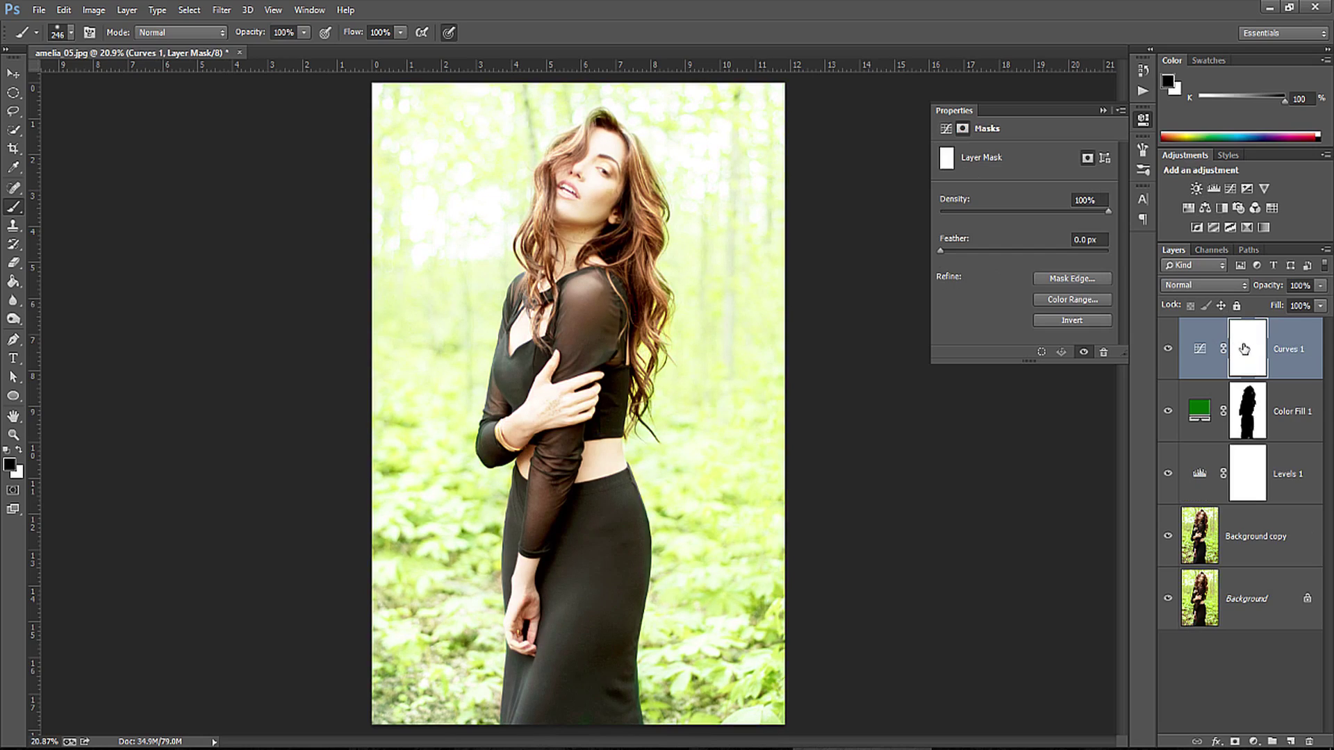
pyautogui.click(91, 11)
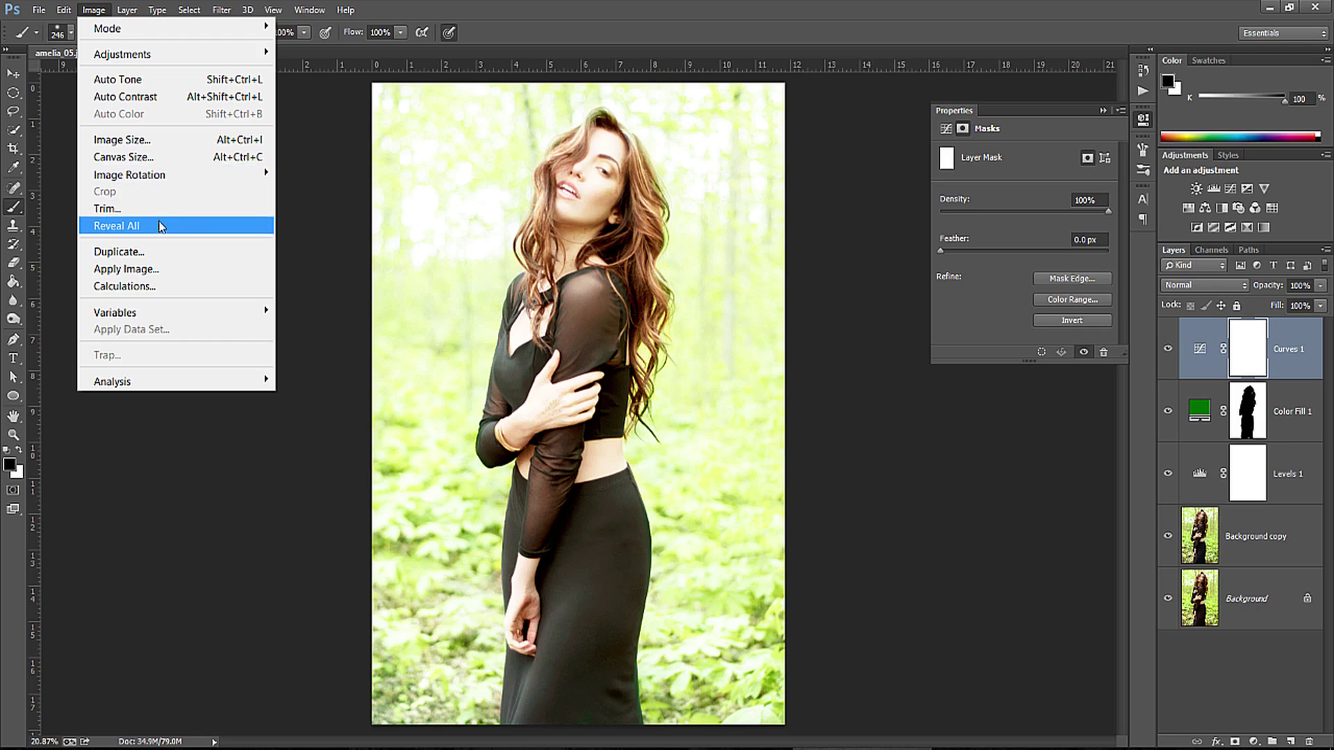
pyautogui.click(165, 272)
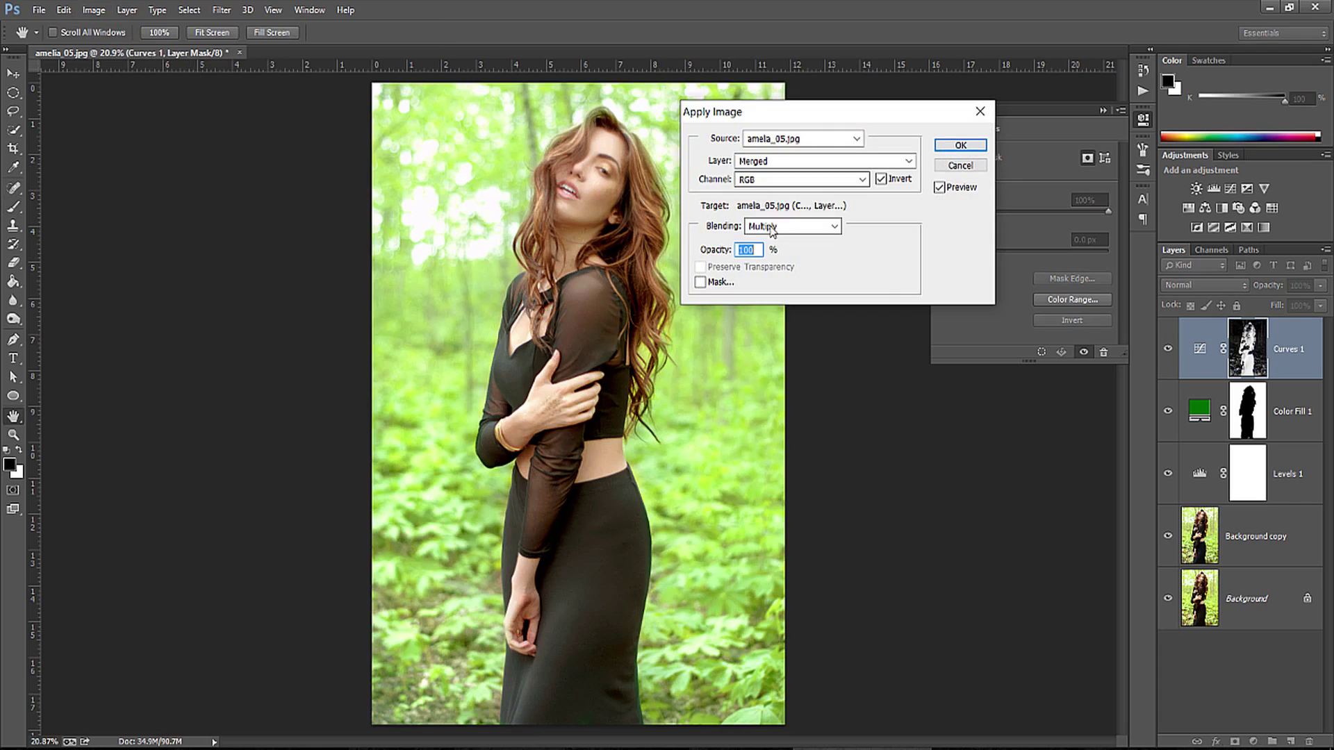
pyautogui.click(960, 145)
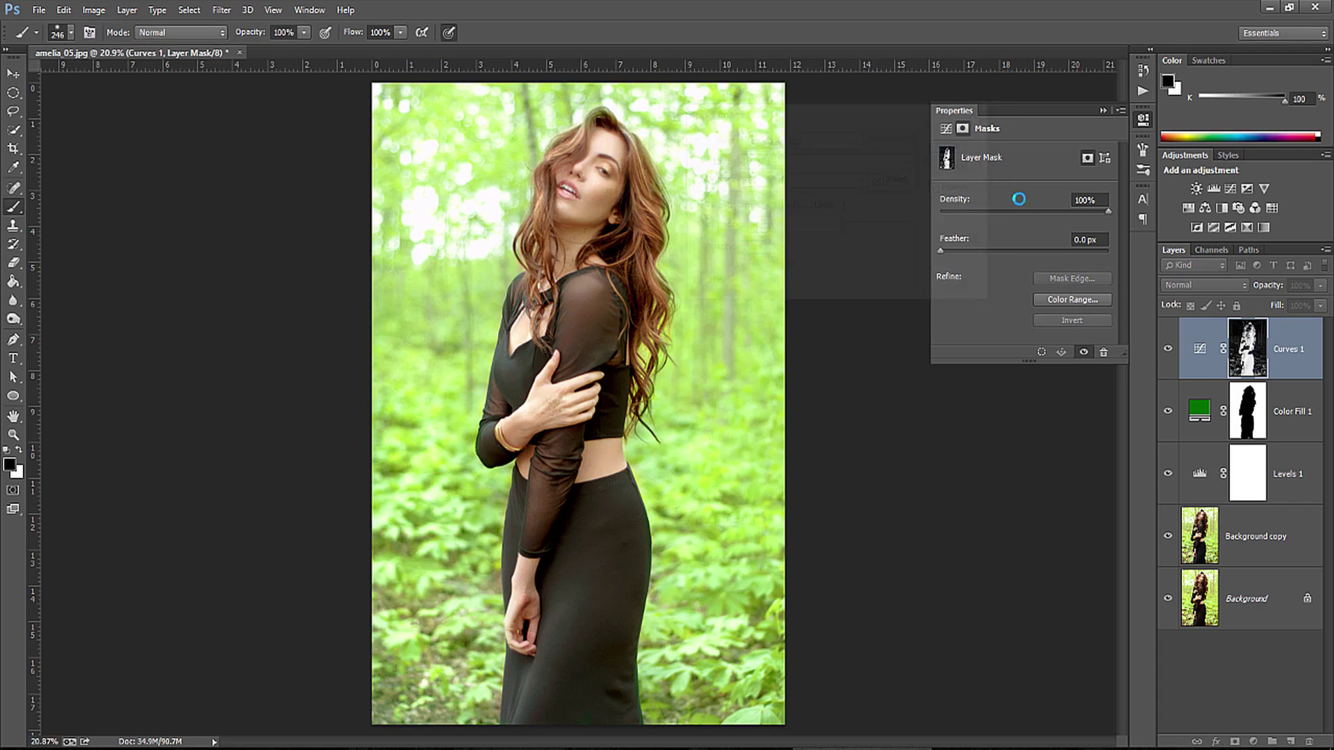
# Step: Lower Curves 1 opacity to 60%, comparing its effect with the layer hidden
pyautogui.moveTo(1269, 287); pyautogui.dragTo(1268, 286)
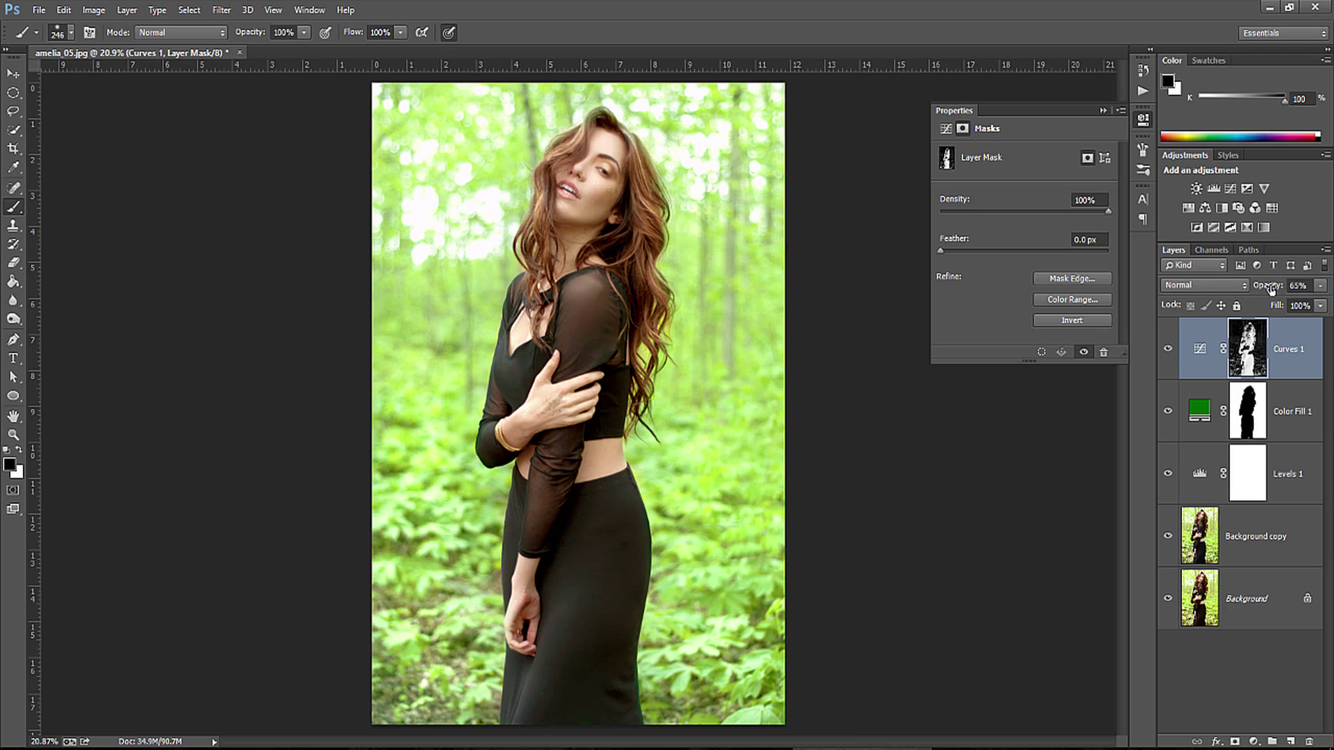
pyautogui.click(1167, 350)
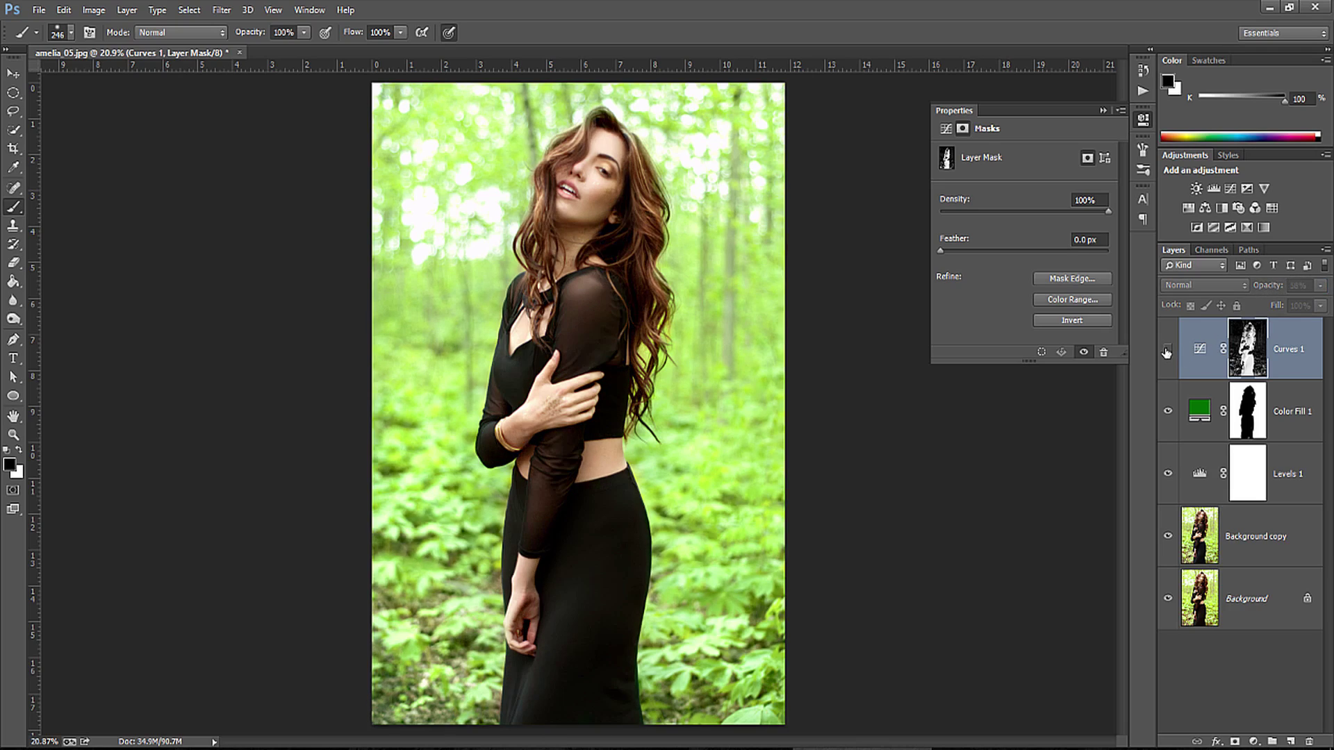
pyautogui.moveTo(1270, 286); pyautogui.dragTo(1266, 288)
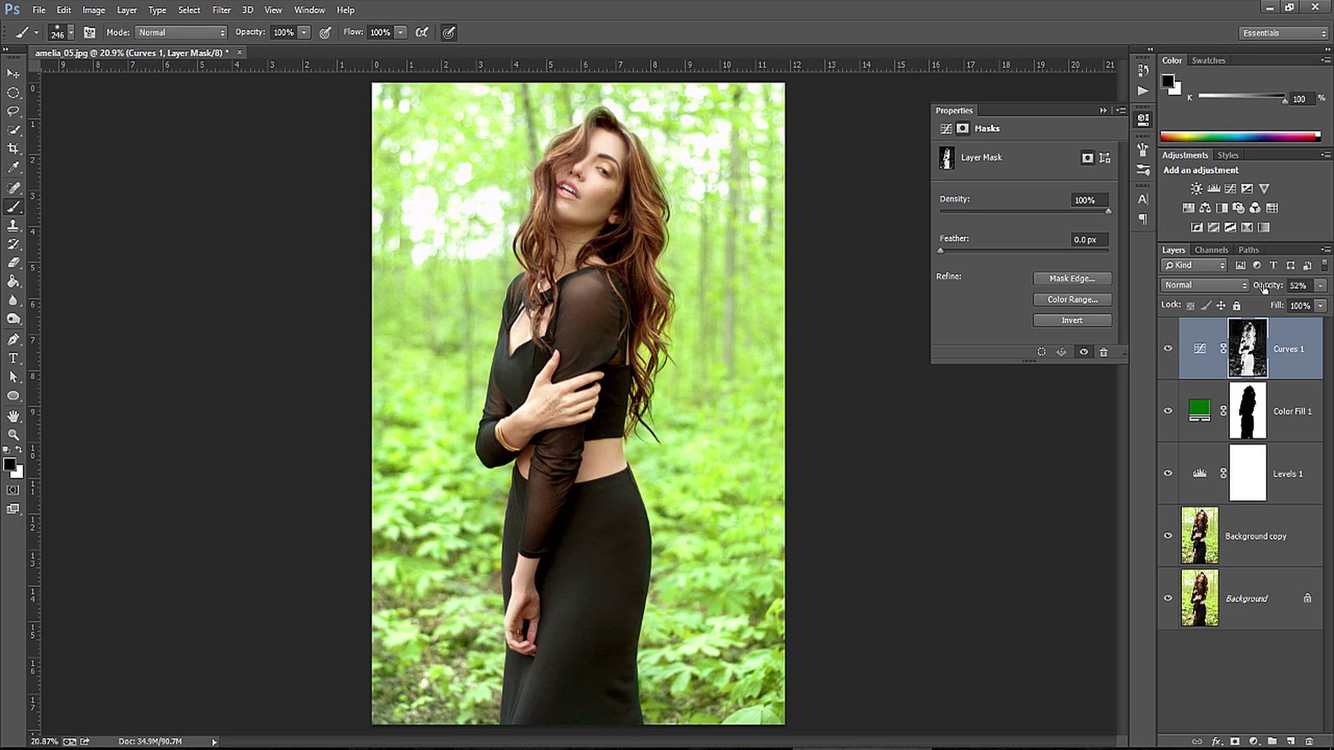
pyautogui.write('60')
pyautogui.press('Return')
pyautogui.click(1290, 741)
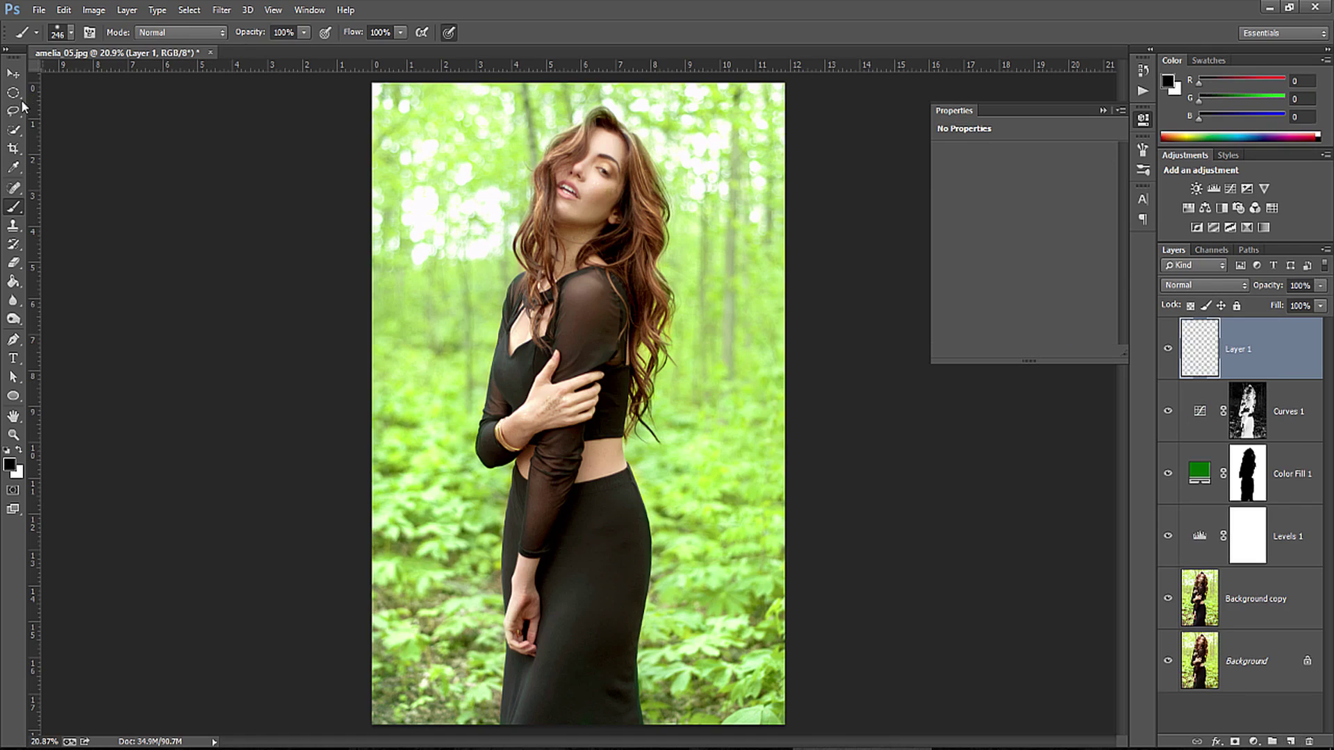
# Step: Draw an elliptical selection around the model's head and torso, then invert it
pyautogui.click(14, 93)
pyautogui.moveTo(667, 112)
pyautogui.mouseDown()
pyautogui.moveTo(503, 496)
pyautogui.moveTo(481, 474)
pyautogui.mouseUp()
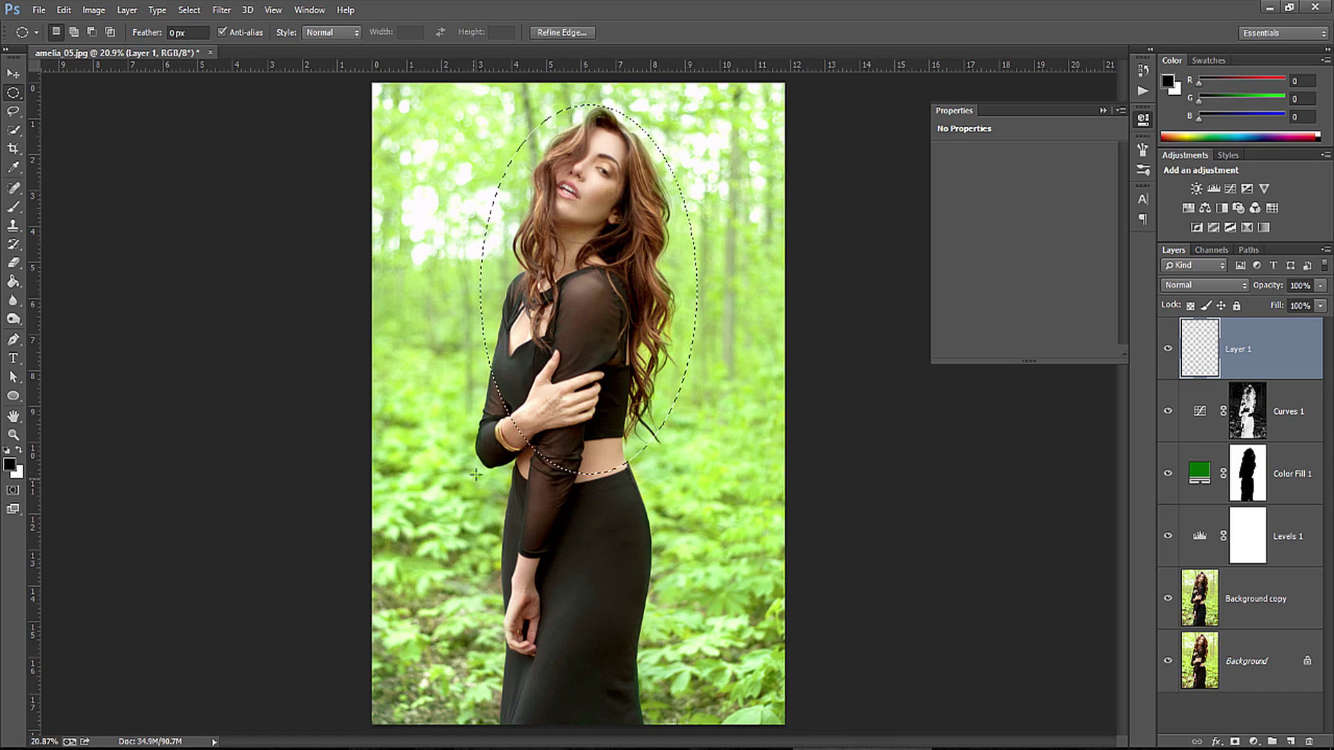
pyautogui.click(189, 10)
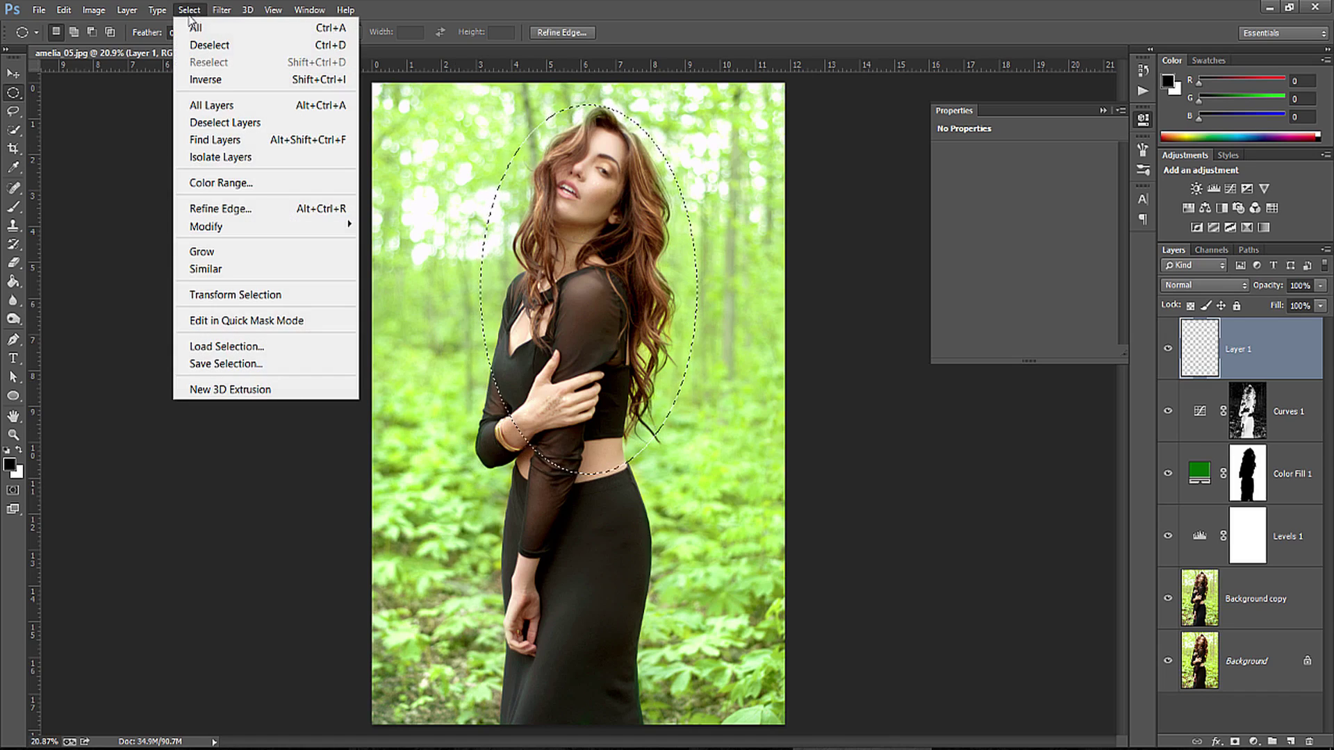
pyautogui.click(229, 80)
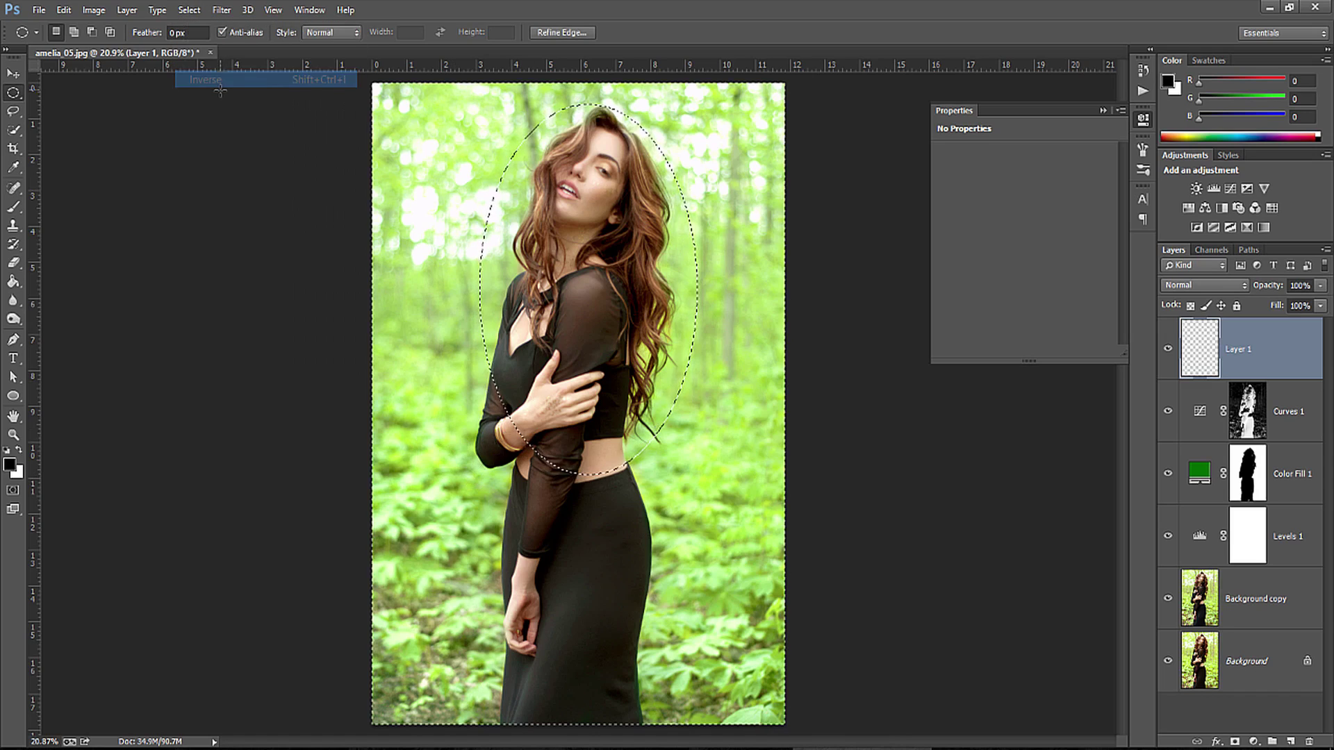
# Step: Fill the area outside the oval with black
pyautogui.click(63, 10)
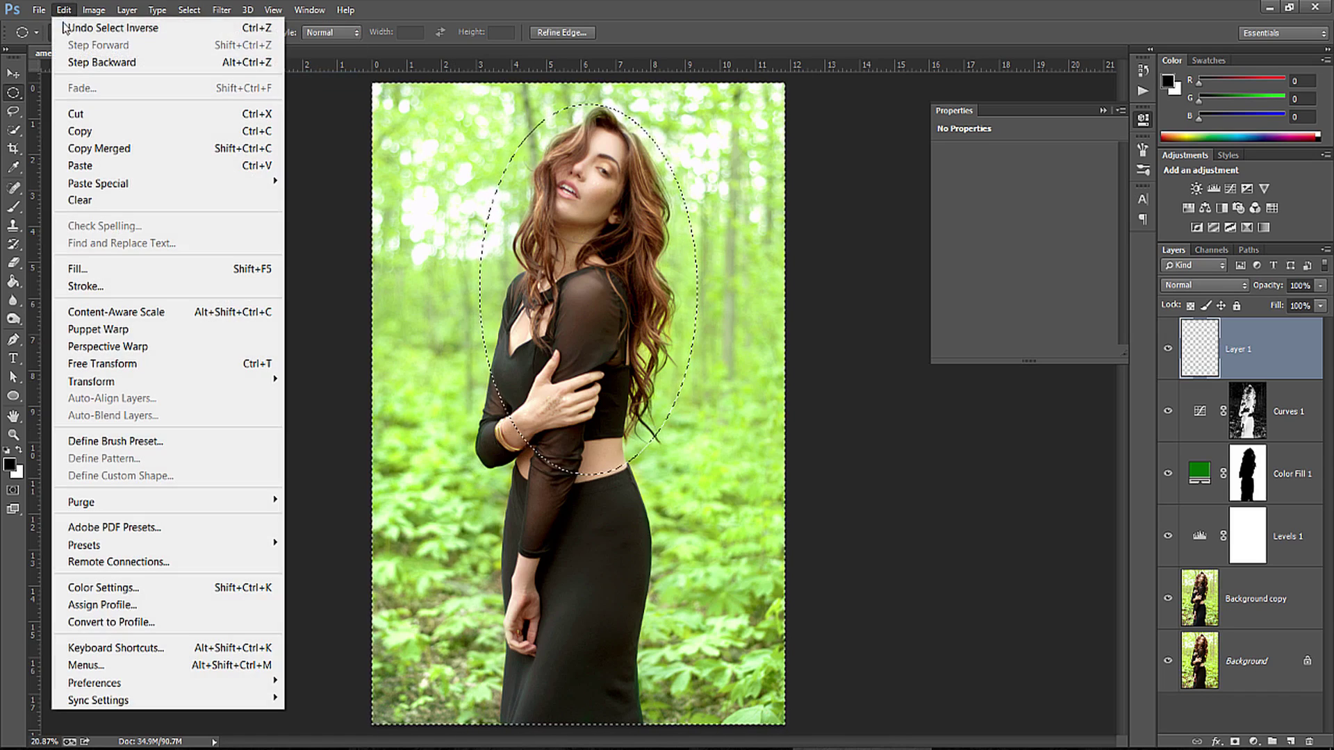
pyautogui.click(118, 268)
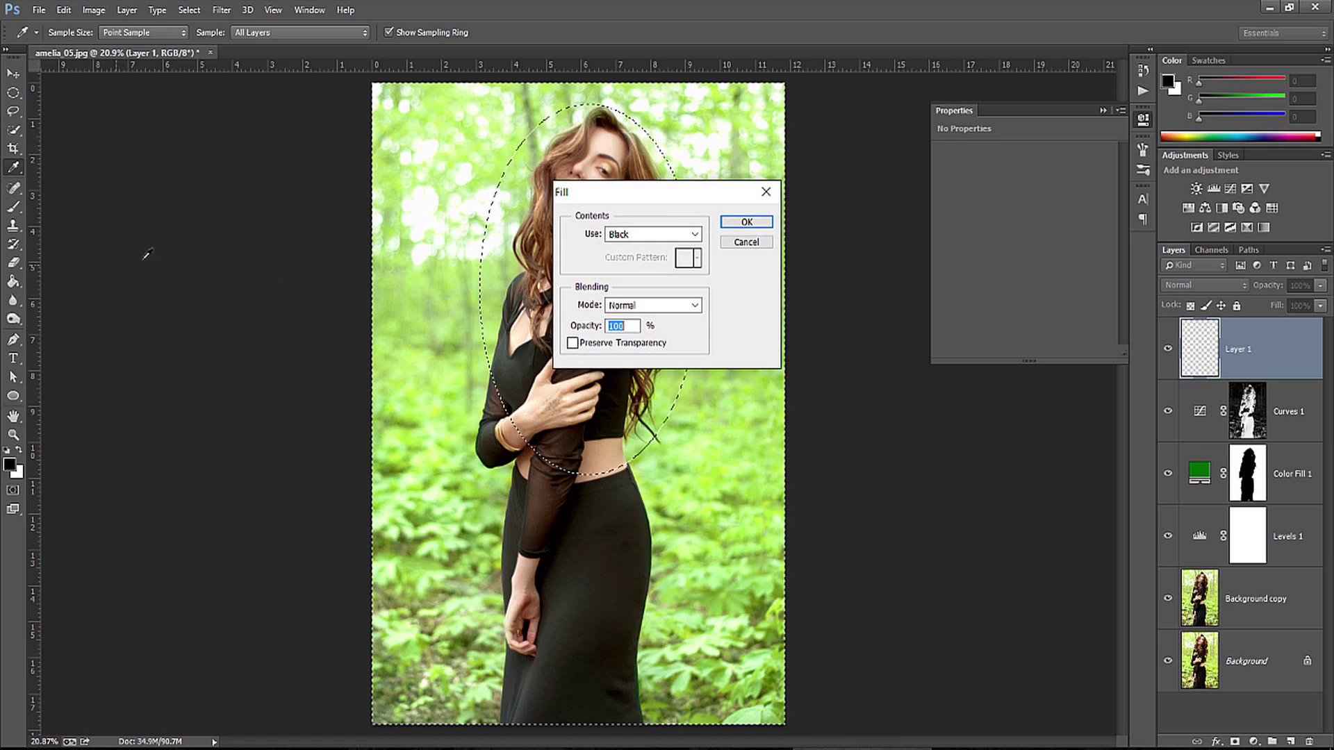
pyautogui.click(633, 234)
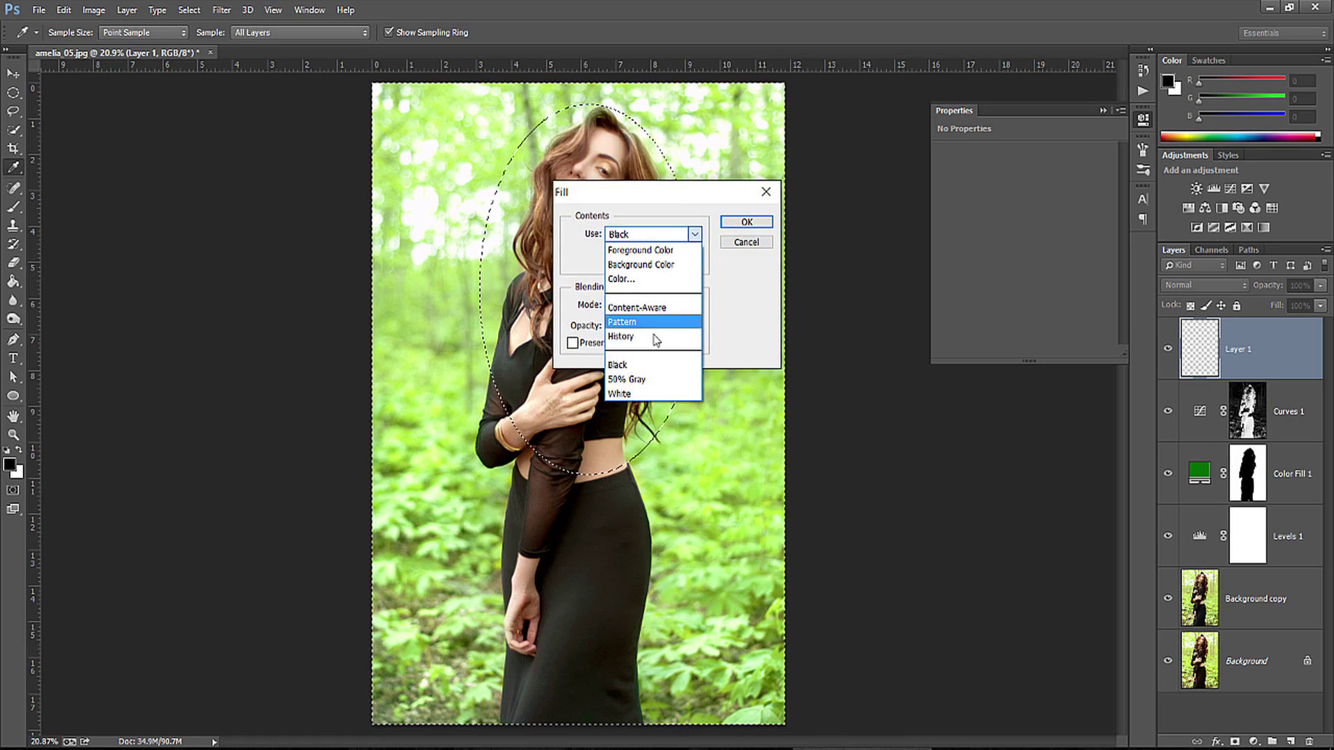
pyautogui.click(643, 365)
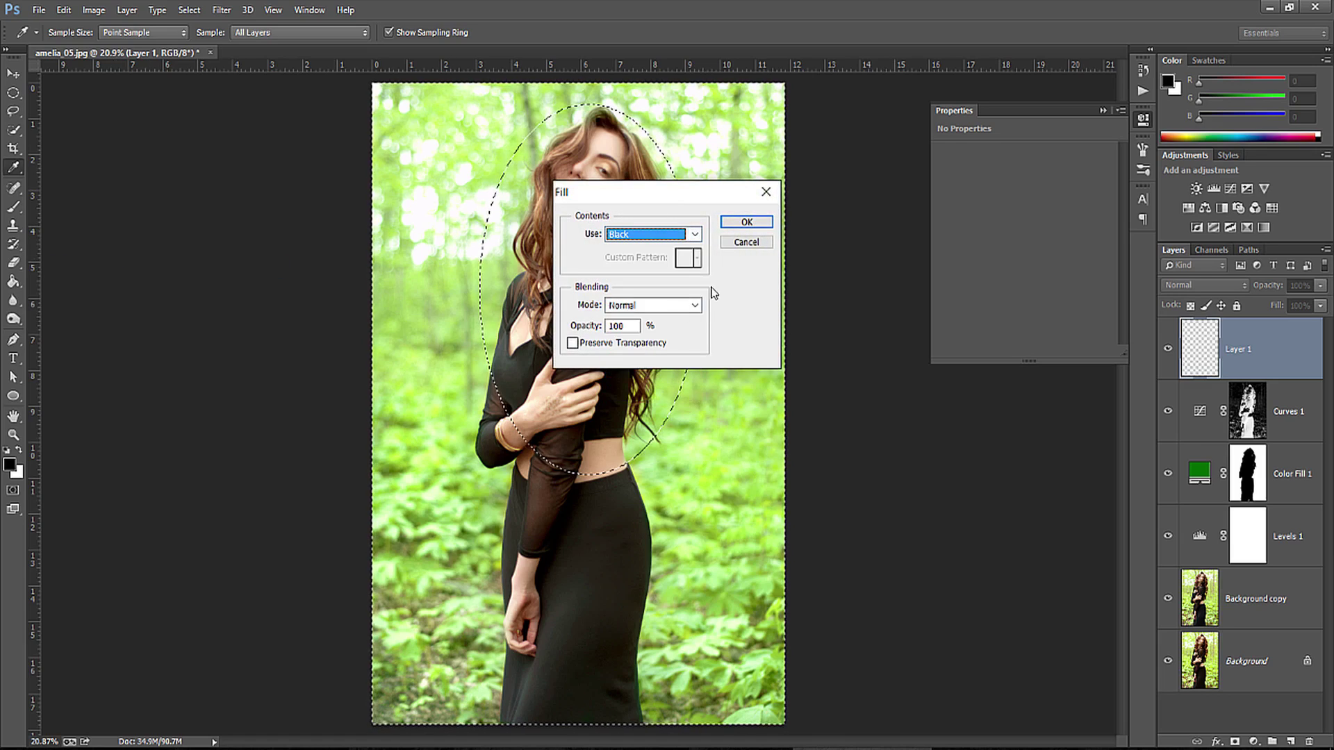
pyautogui.click(747, 223)
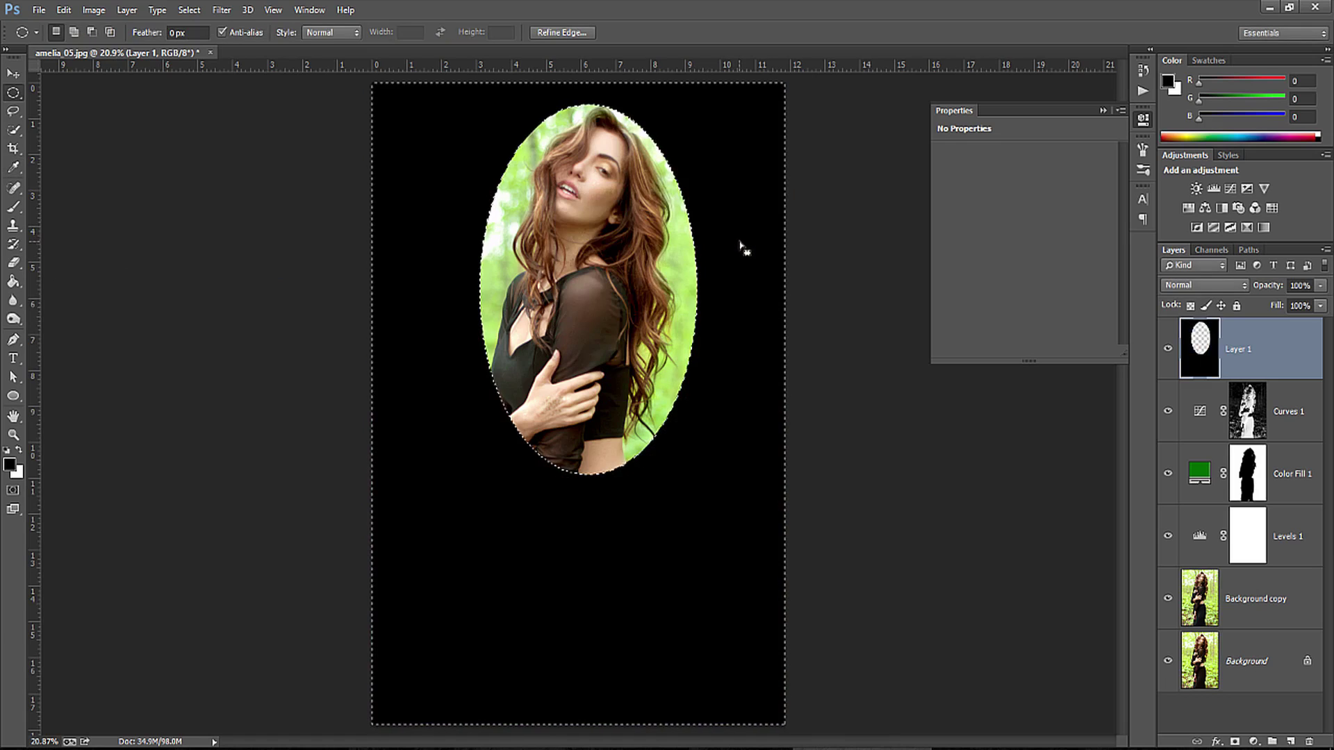
# Step: Deselect and apply a heavy Gaussian Blur (radius around 300+ px) to the black surround
pyautogui.click(189, 10)
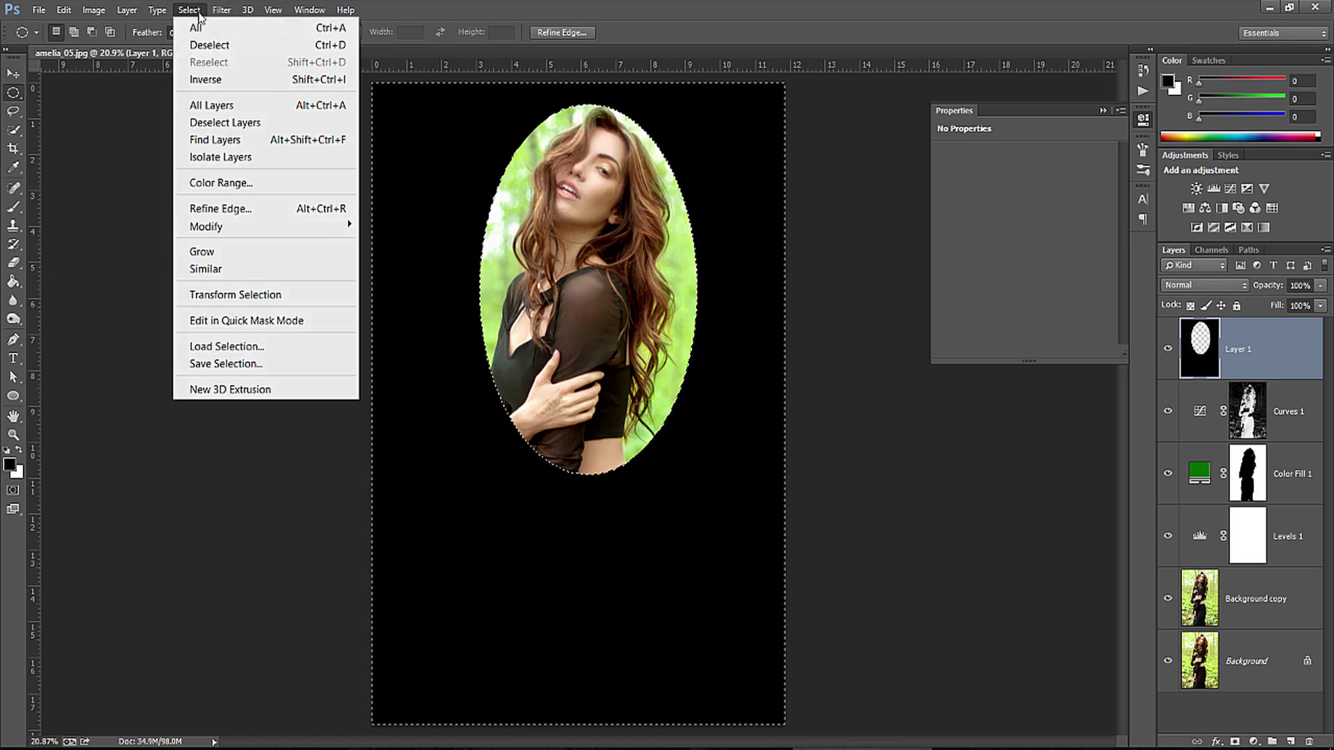
pyautogui.click(208, 44)
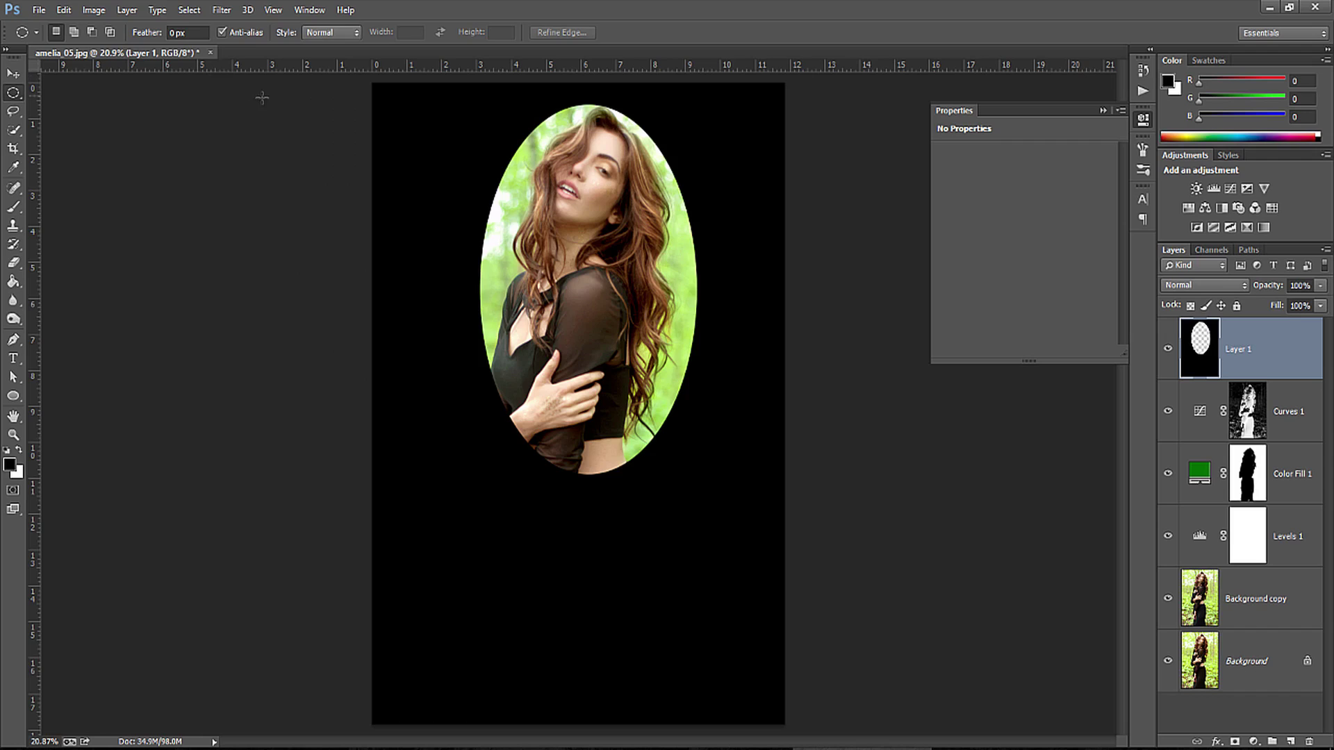
pyautogui.click(221, 10)
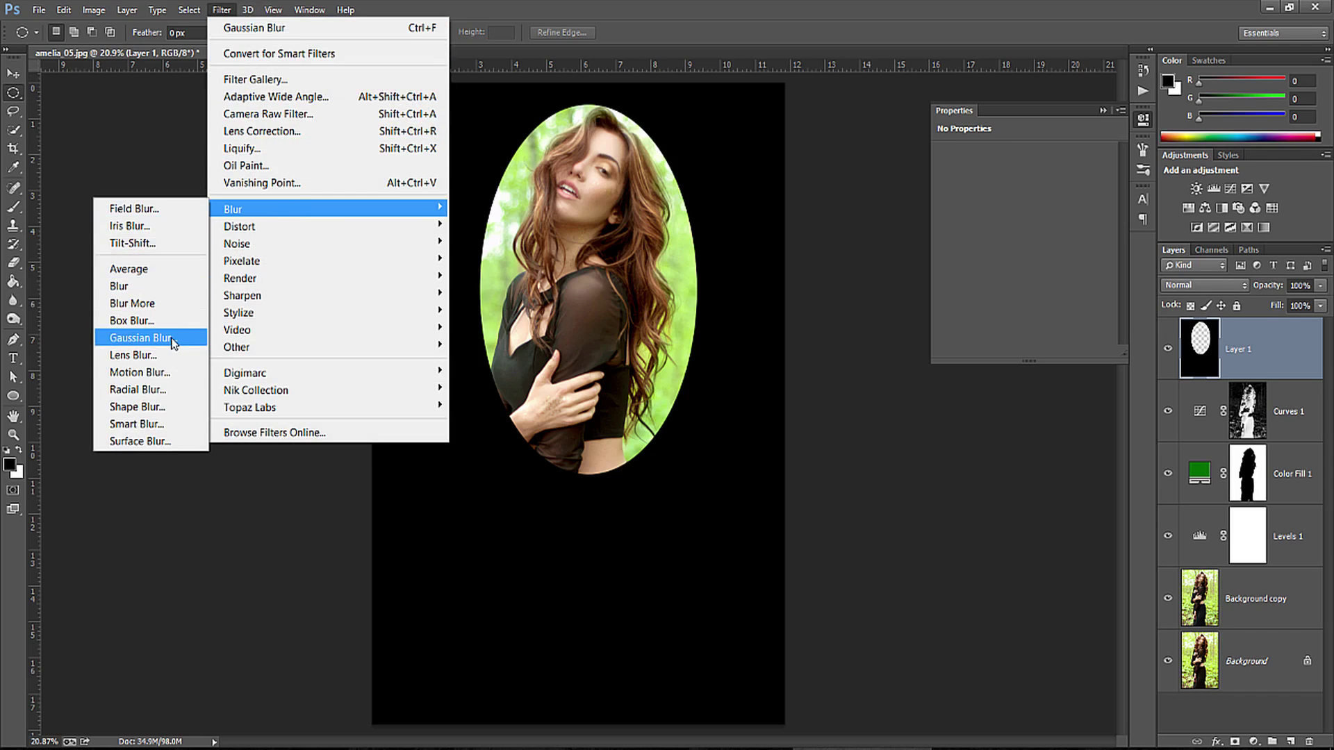
pyautogui.moveTo(232, 208)
pyautogui.click(174, 338)
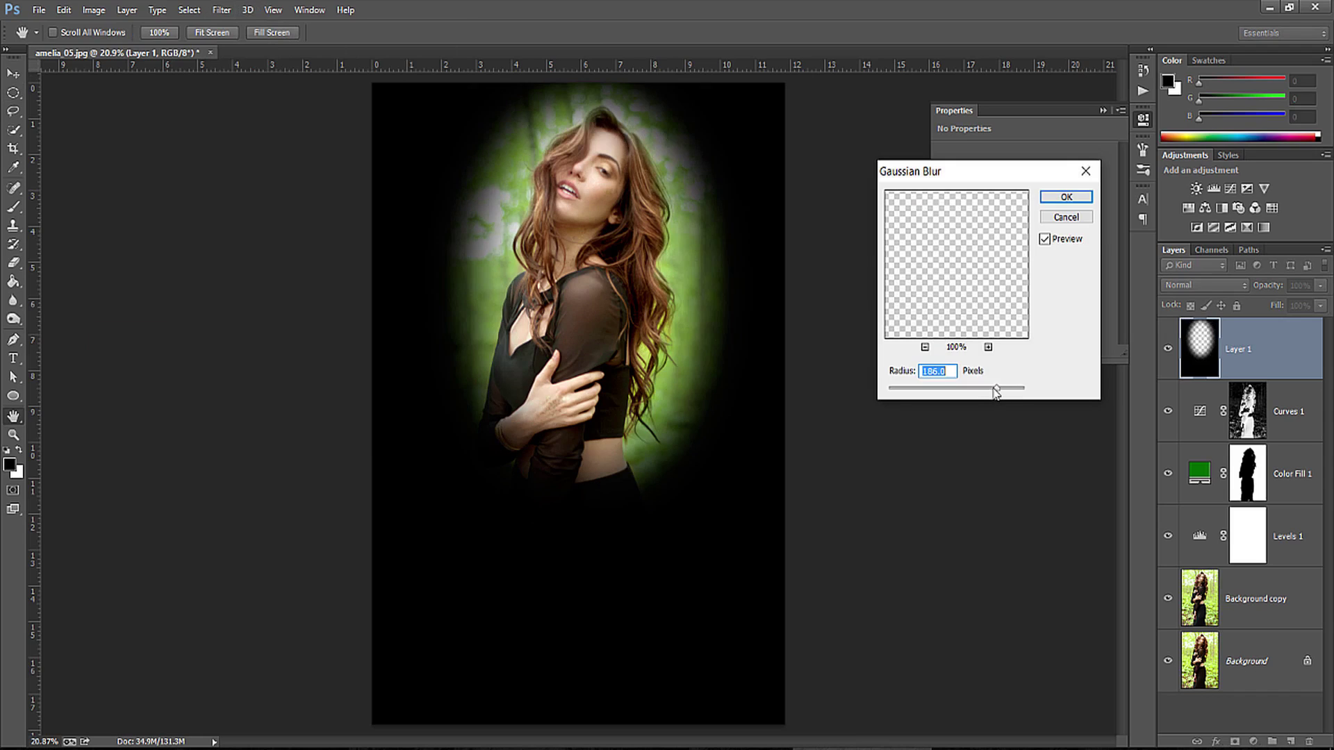
pyautogui.moveTo(998, 394); pyautogui.dragTo(1002, 393)
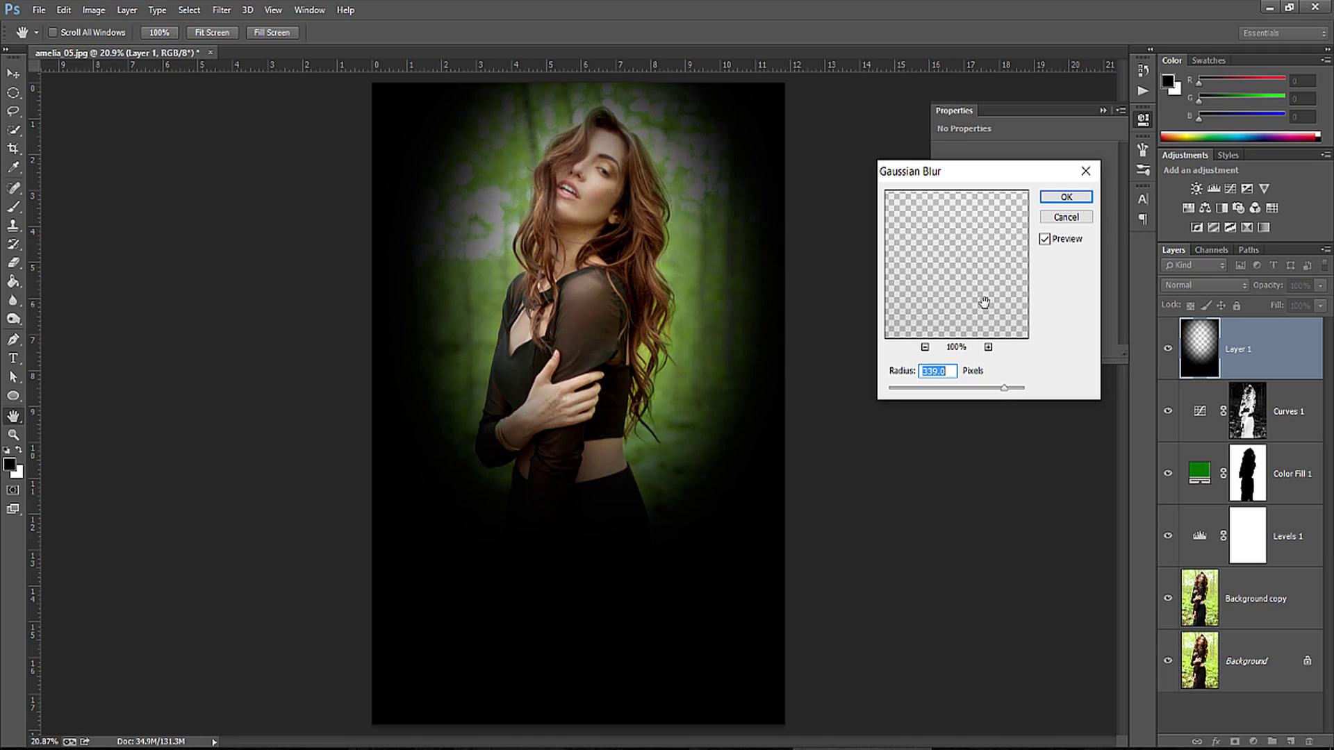
pyautogui.click(1066, 198)
pyautogui.press('m')
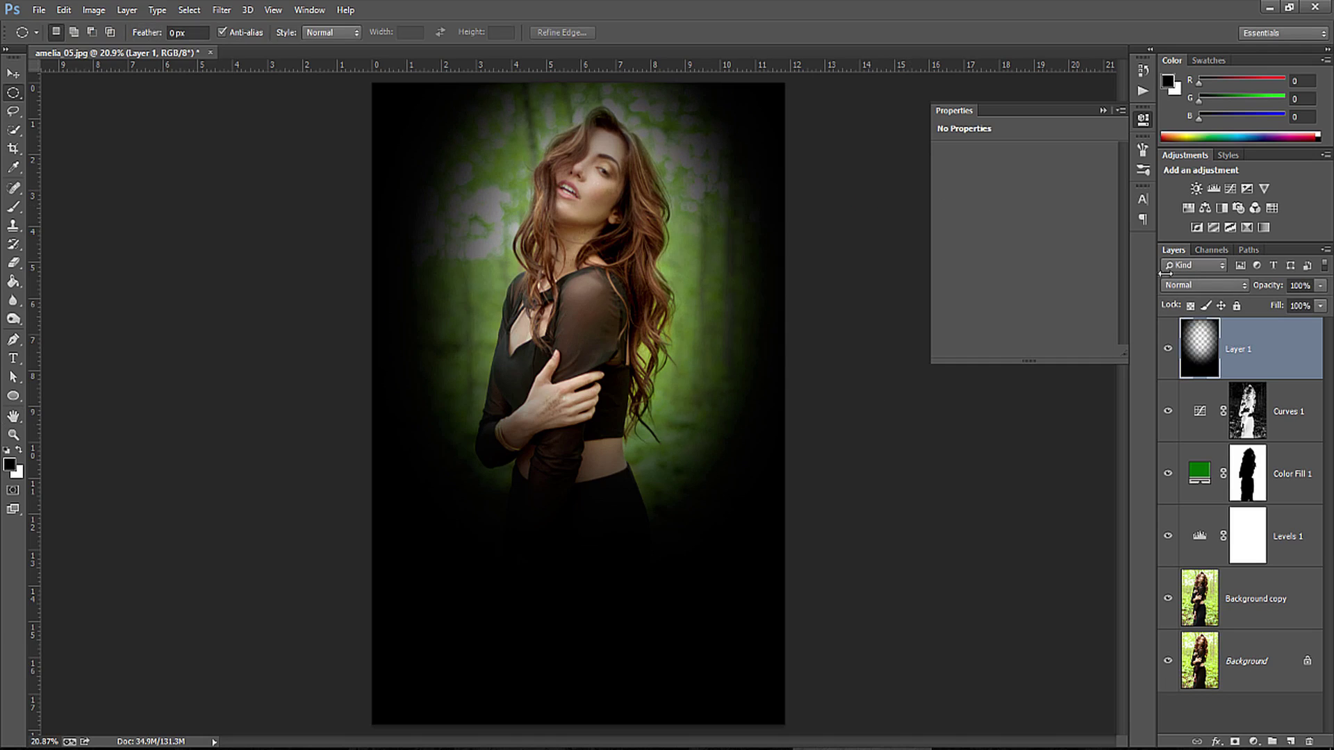
pyautogui.click(1206, 285)
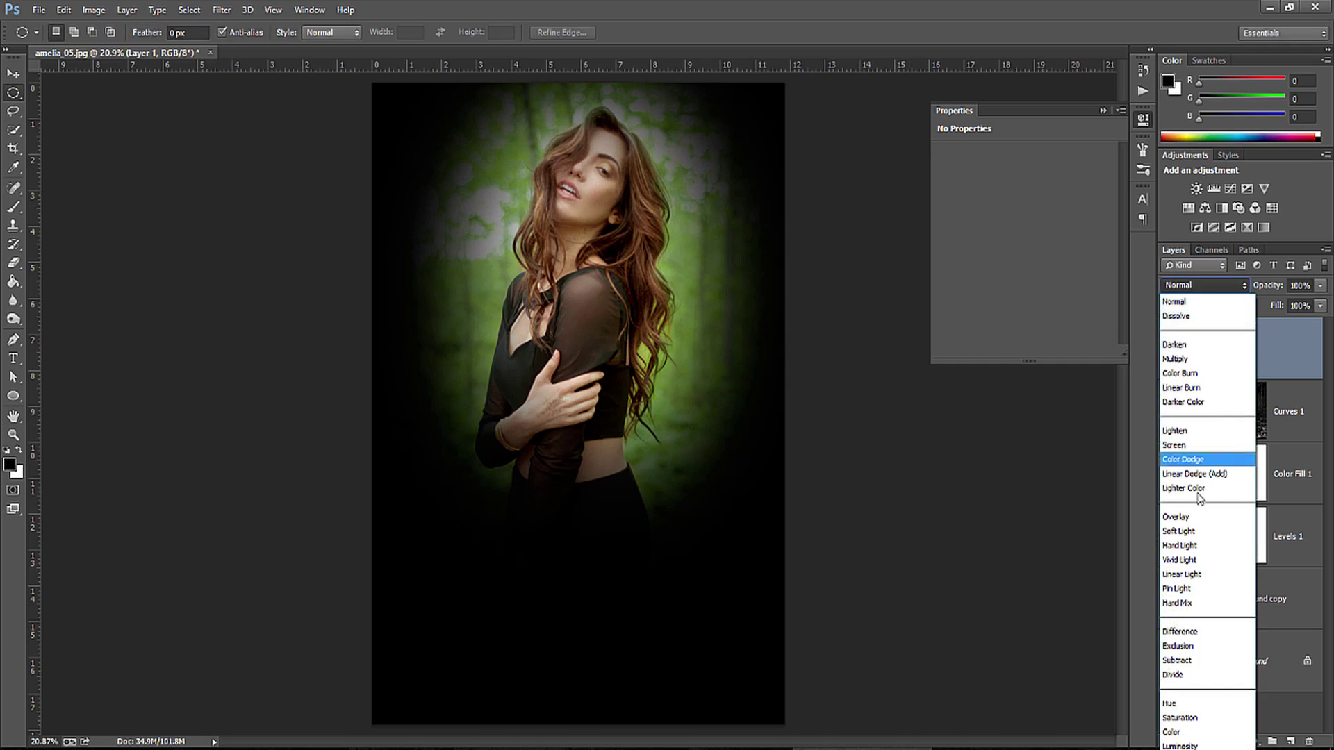
# Step: Set Layer 1's vignette to Soft Light at 70% opacity, toggling it to compare
pyautogui.click(1192, 533)
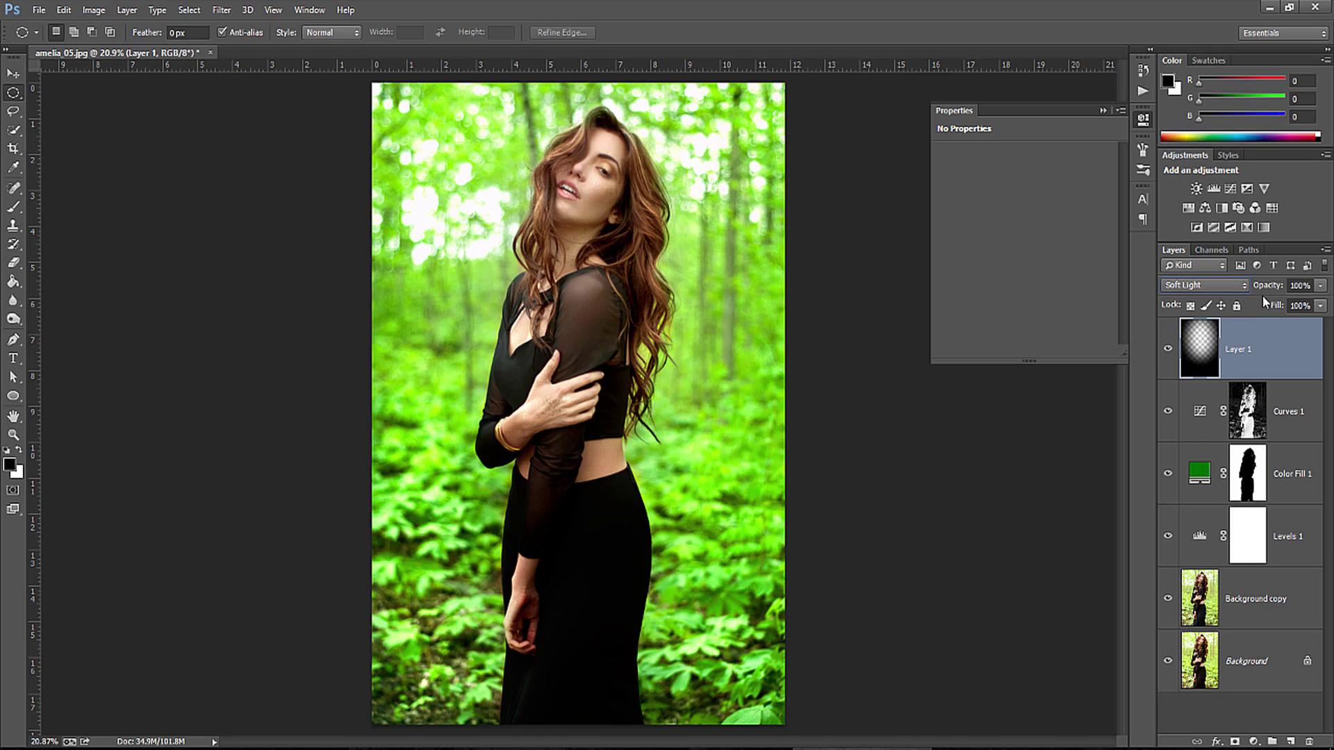
pyautogui.moveTo(1268, 288); pyautogui.dragTo(1271, 289)
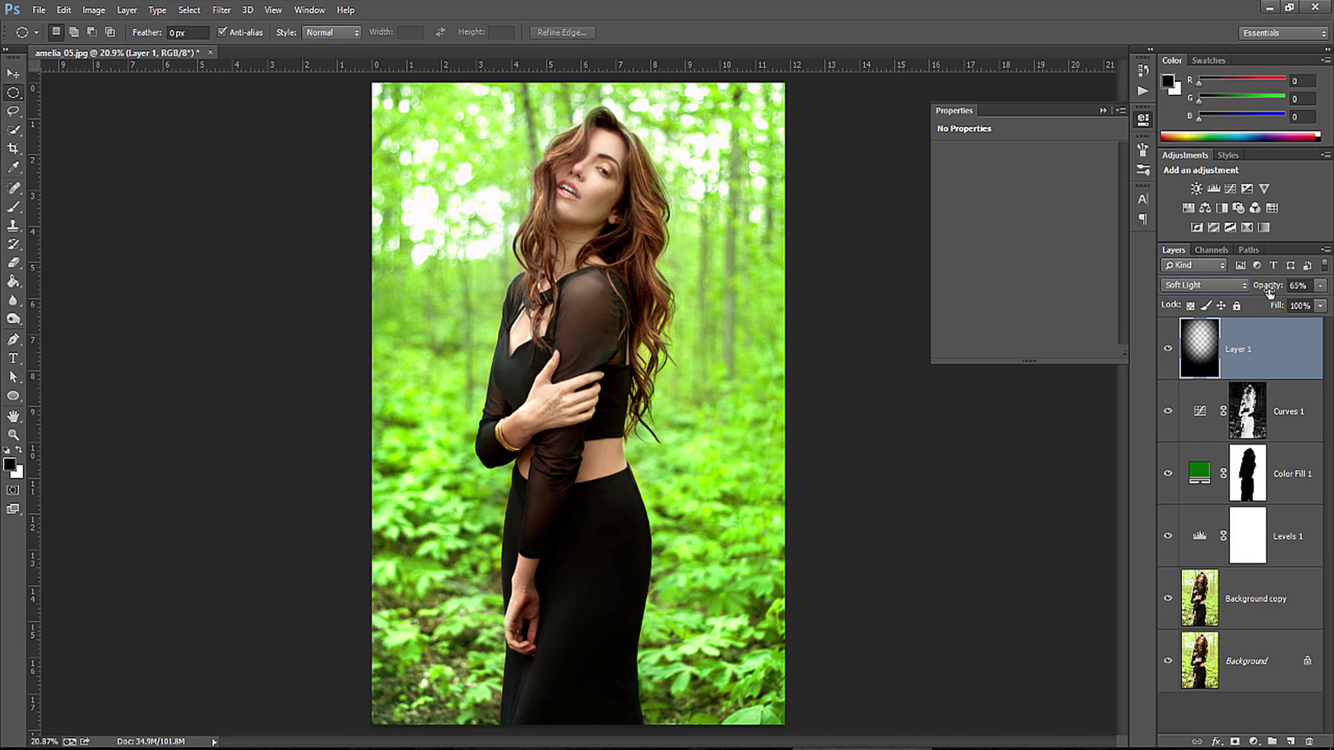
pyautogui.click(1166, 349)
pyautogui.moveTo(1268, 291); pyautogui.dragTo(1270, 291)
pyautogui.click(1167, 349)
# Step: Group Layer 1 through Background copy into Group 1, then hide it to view the original
pyautogui.keyDown('shift'); pyautogui.click(1250, 599); pyautogui.keyUp('shift')
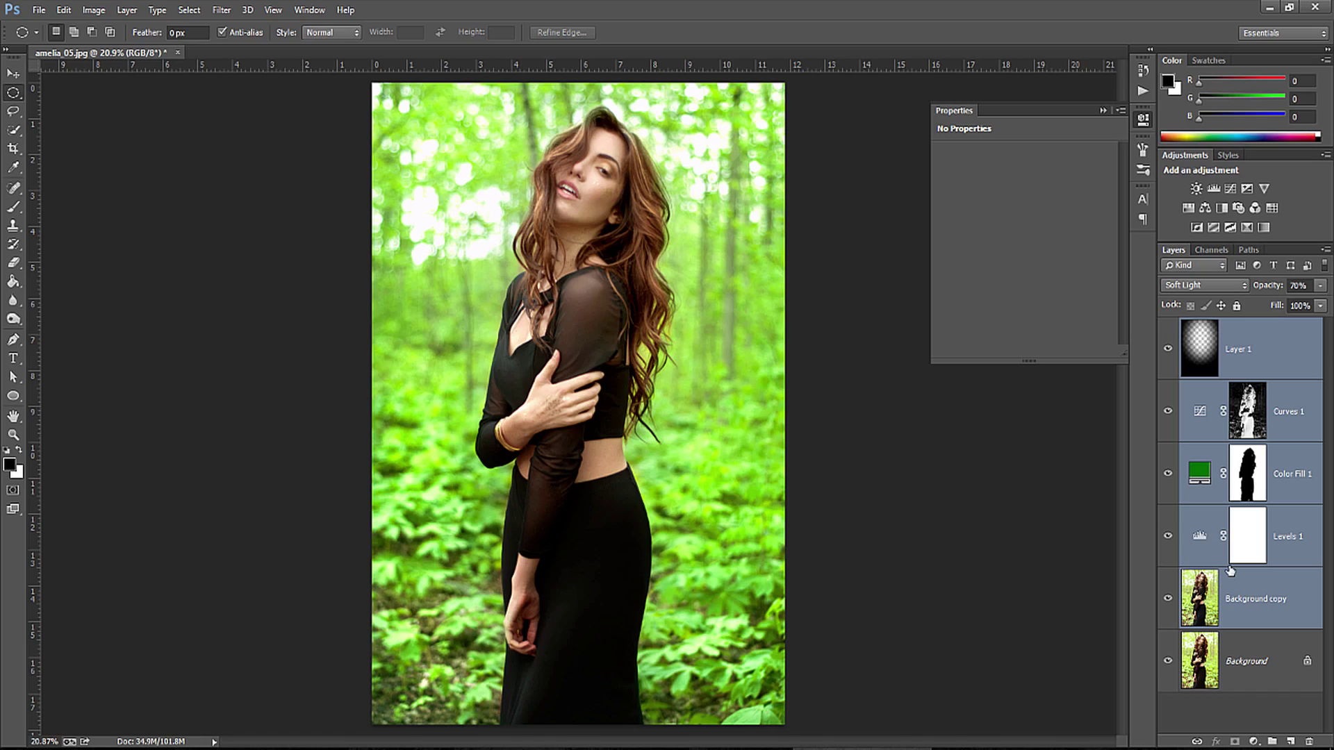
pyautogui.hotkey('ctrl', 'g')
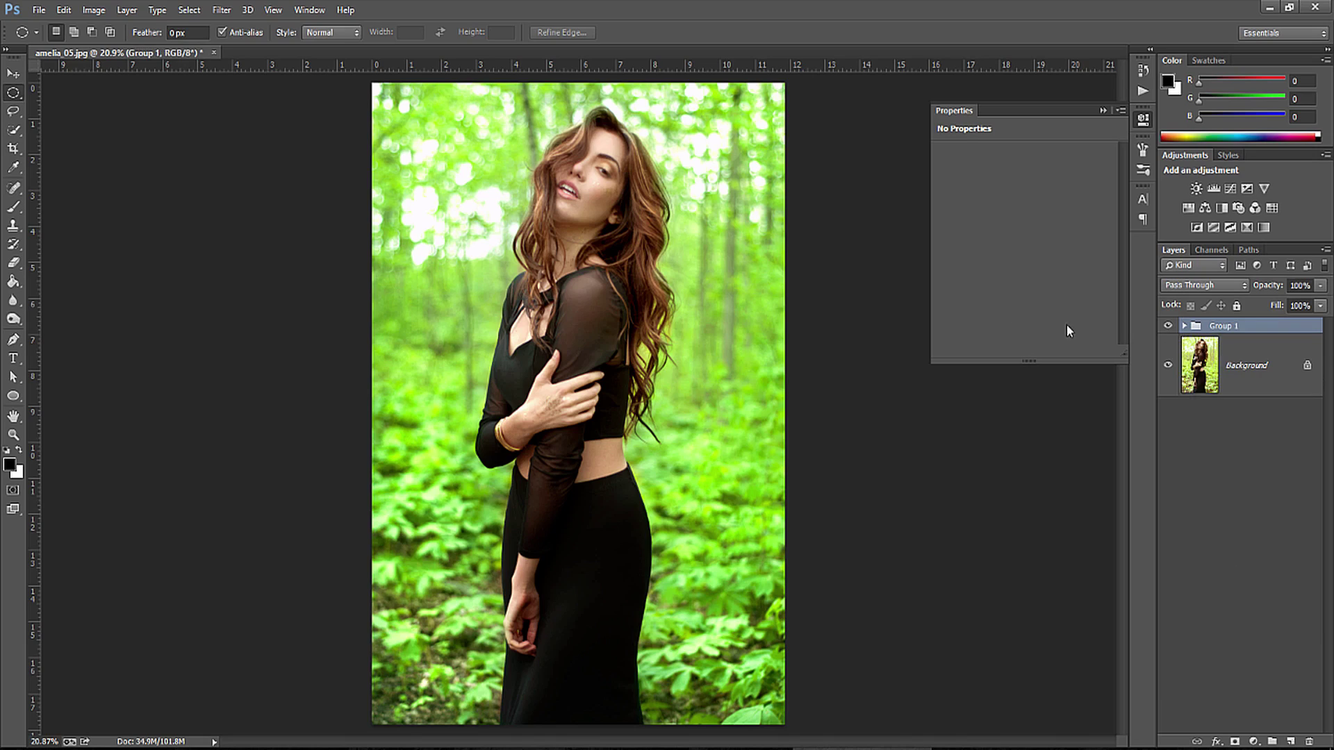
pyautogui.click(1167, 326)
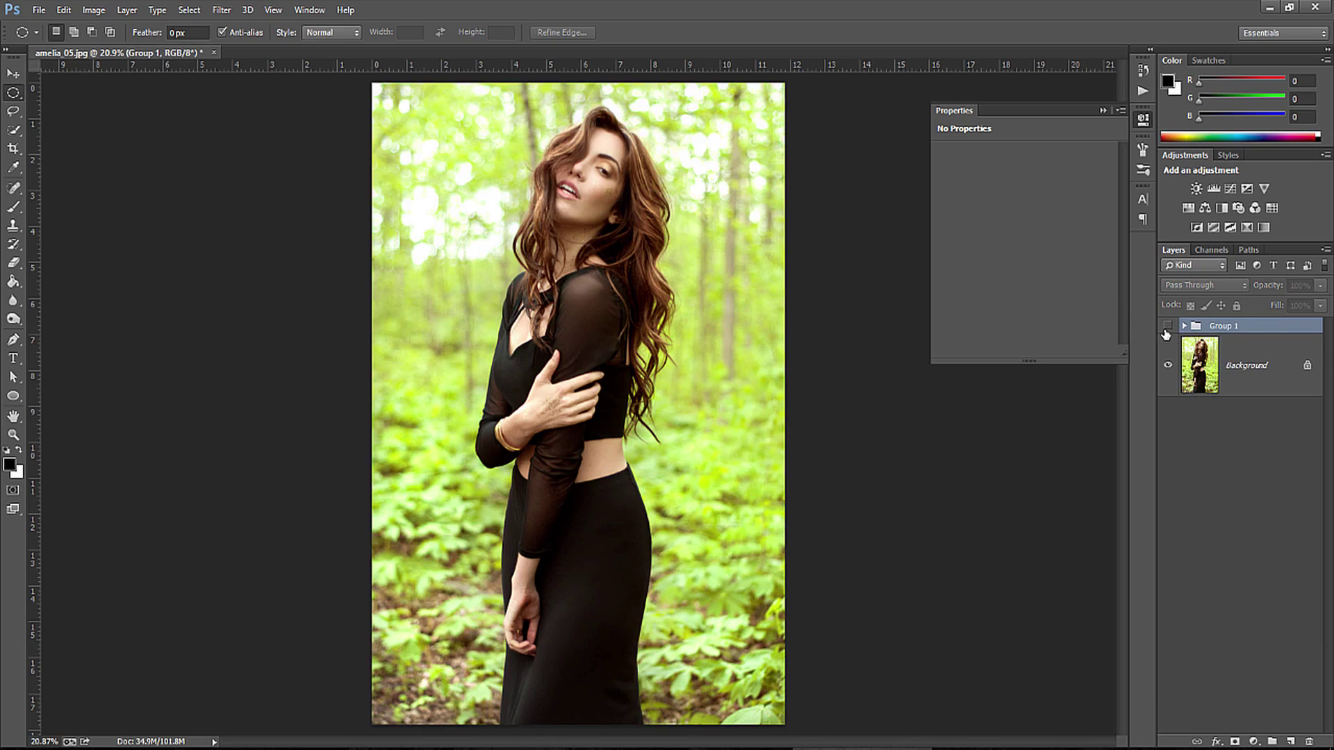